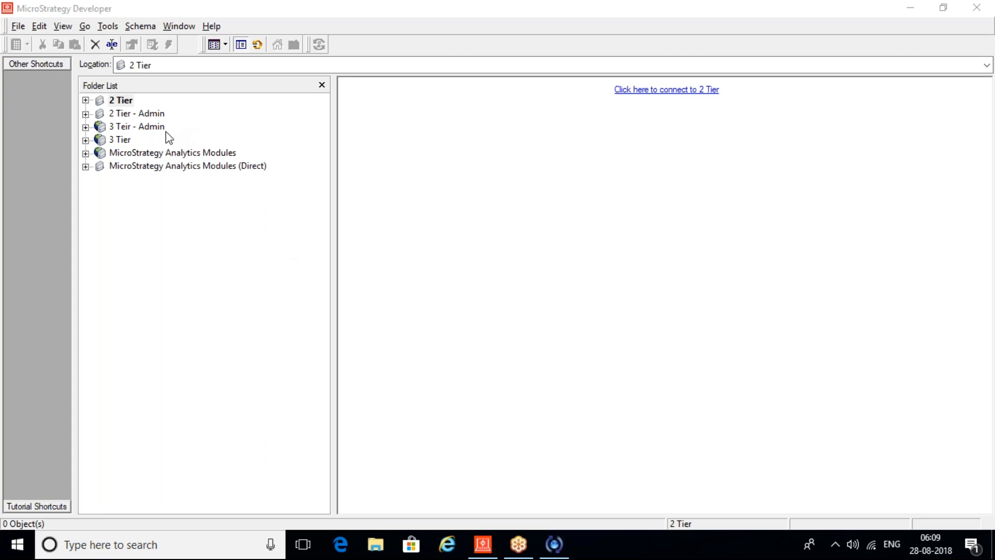
Step: Log in to the 2 Tier - Admin project source and dismiss the 'No projects were returned' message
left_click(131, 118)
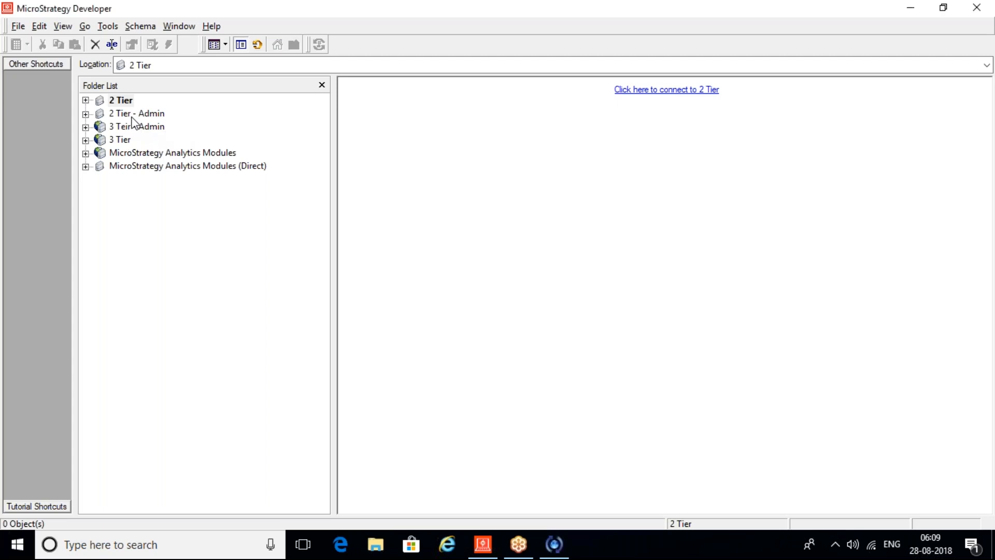
left_click(133, 123)
left_click(533, 318)
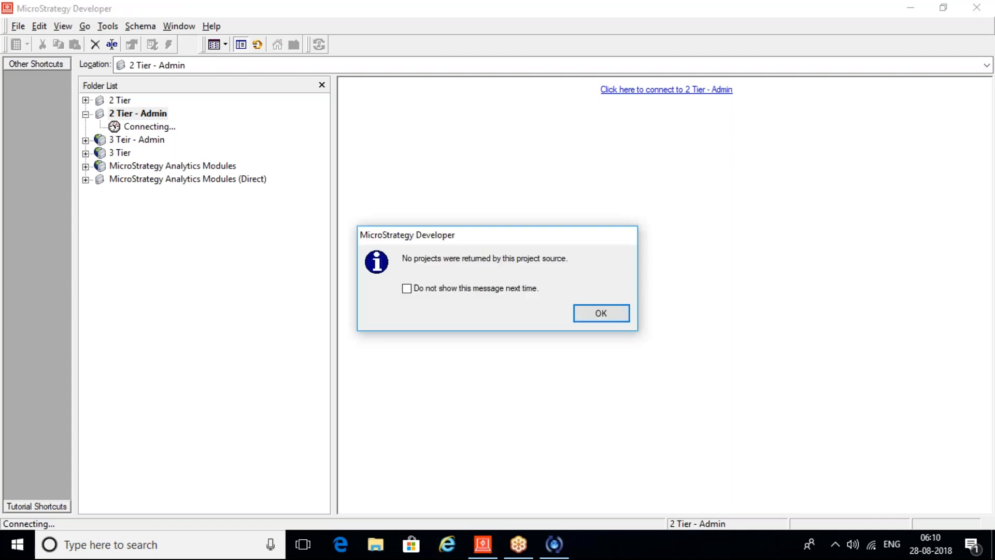
left_click(599, 314)
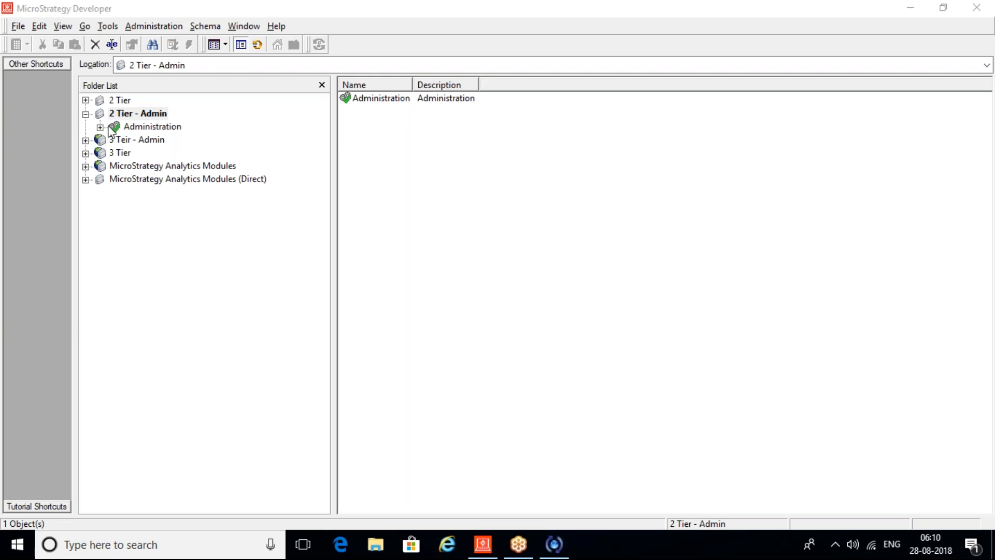
Step: Start Create New Project on 2 Tier - Admin and begin the assistant's Create project step
left_click(140, 117)
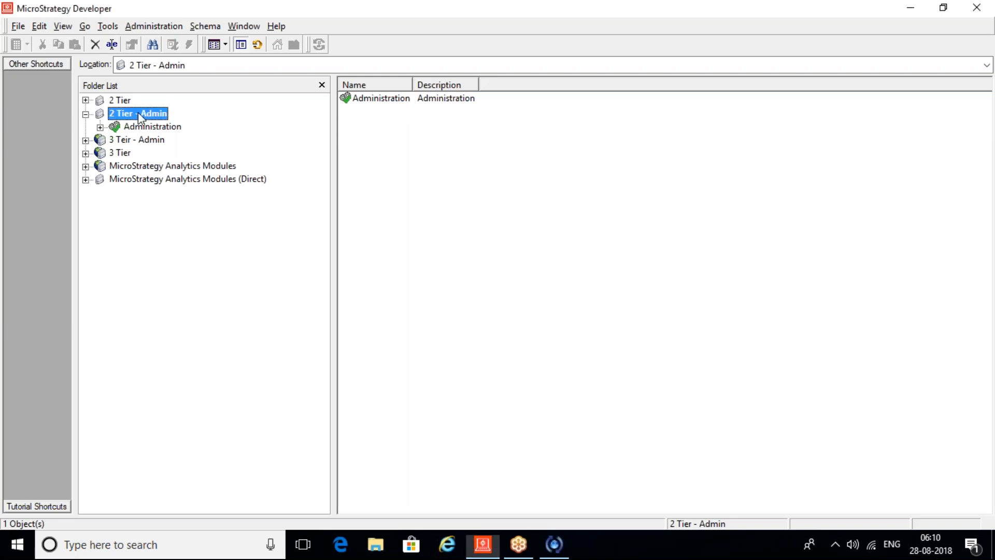
right_click(139, 114)
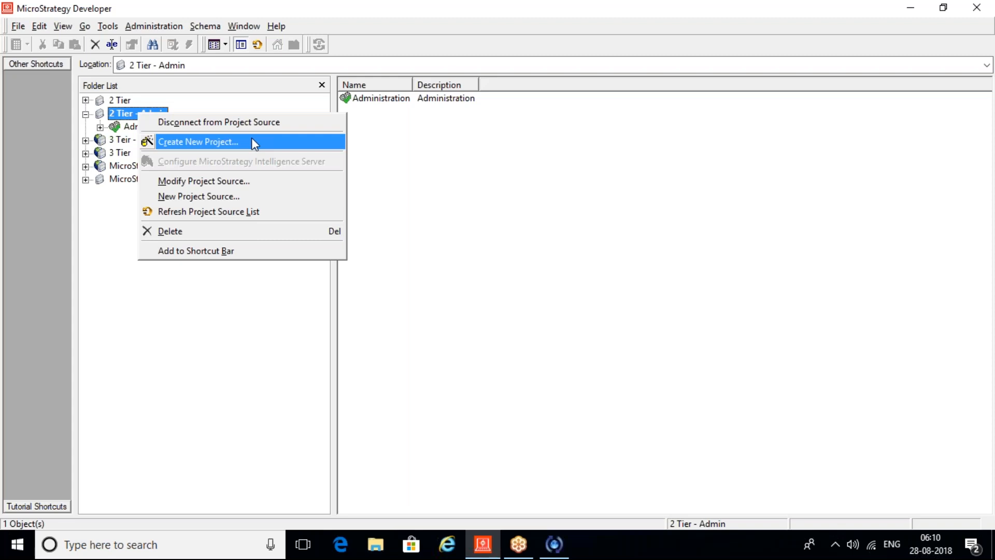
left_click(191, 146)
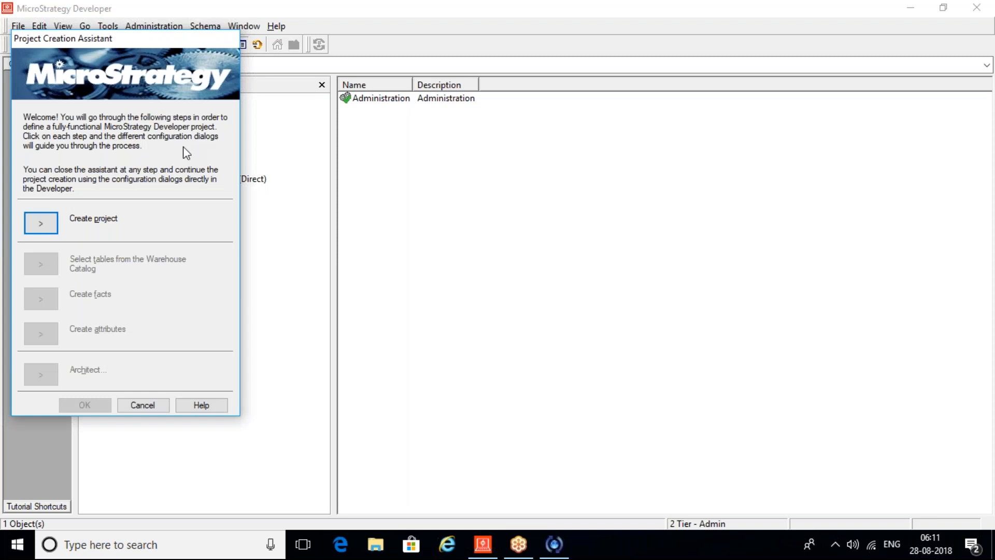
left_click(49, 225)
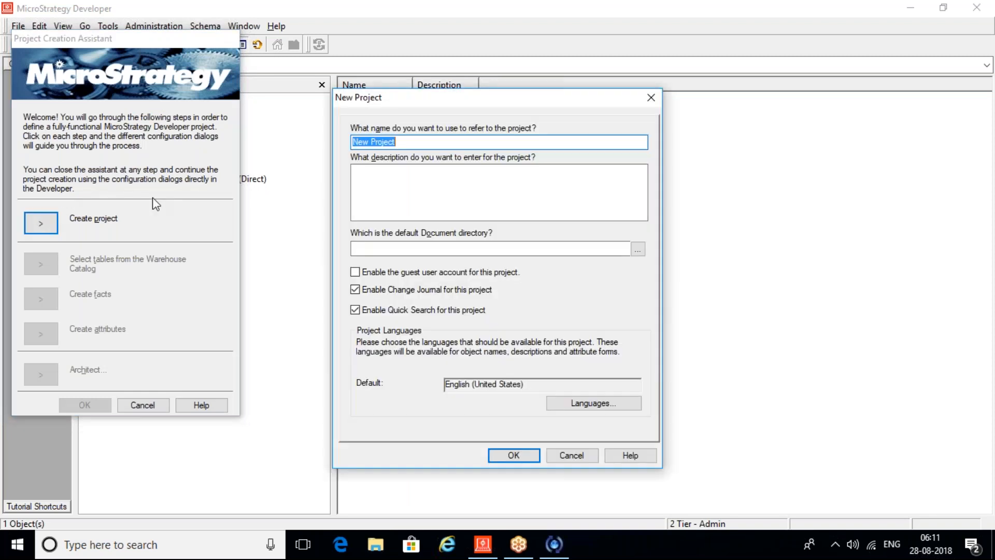
Step: Name the new project 'First Project' and confirm it
type("First Project")
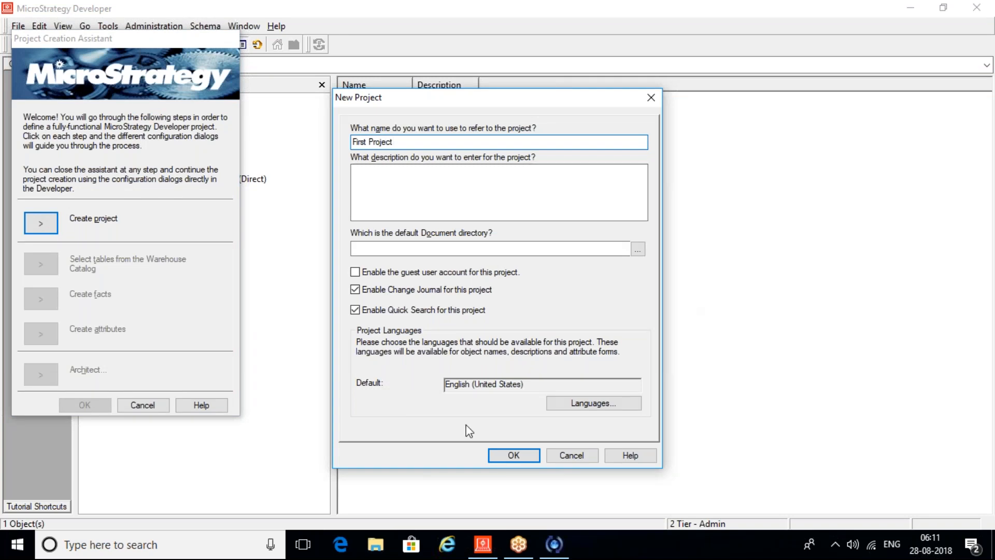
left_click(501, 456)
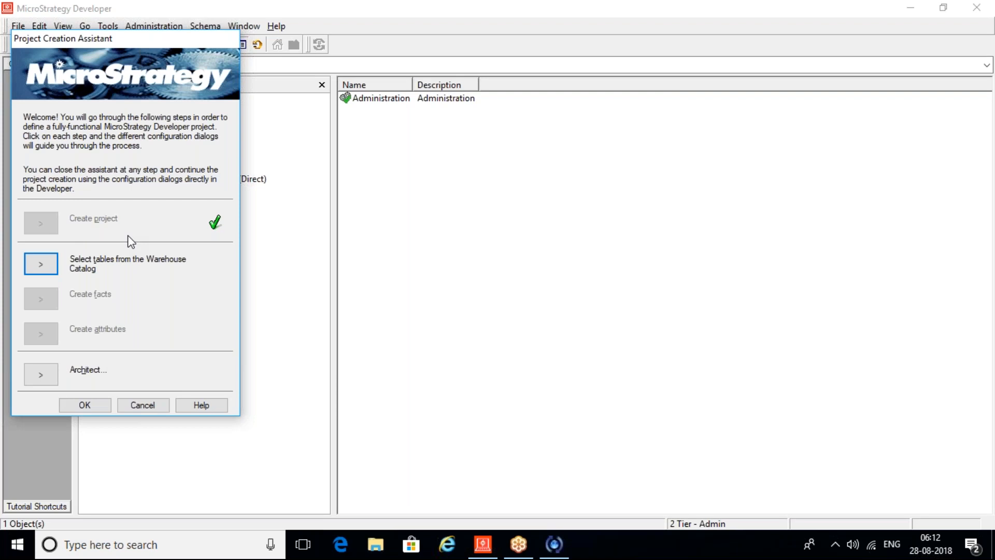
Step: Finish the Project Creation Assistant and open First Project to reveal its six default folders
left_click(85, 405)
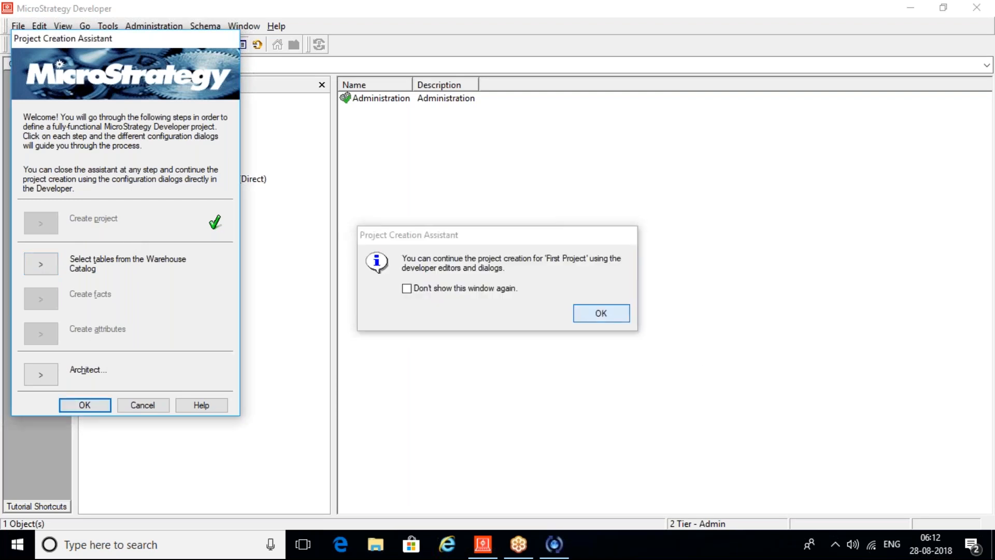
key("Return")
left_click(145, 140)
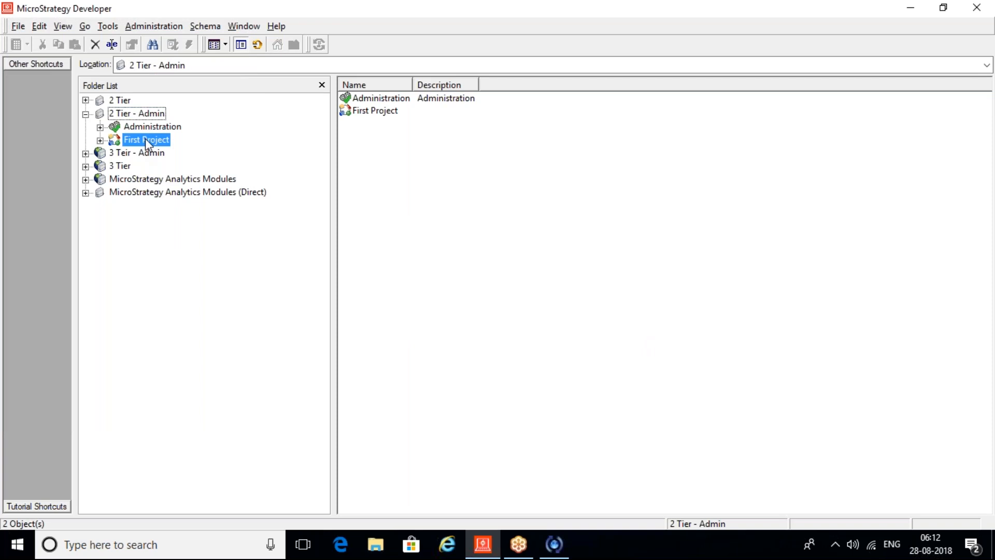
double_click(145, 139)
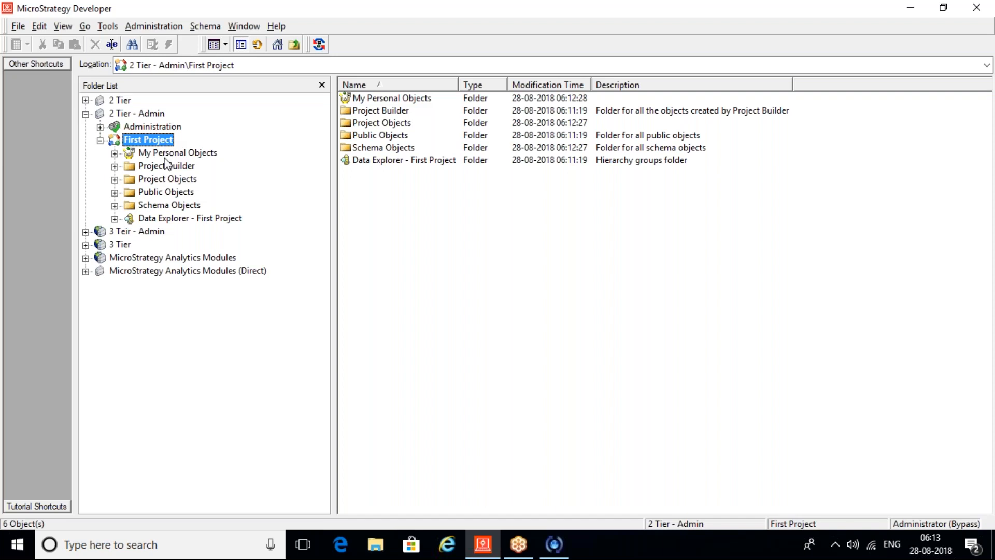
Step: Launch ODBC Data Sources (32-bit) from a Windows search for 'odbc'
key("super")
type("od")
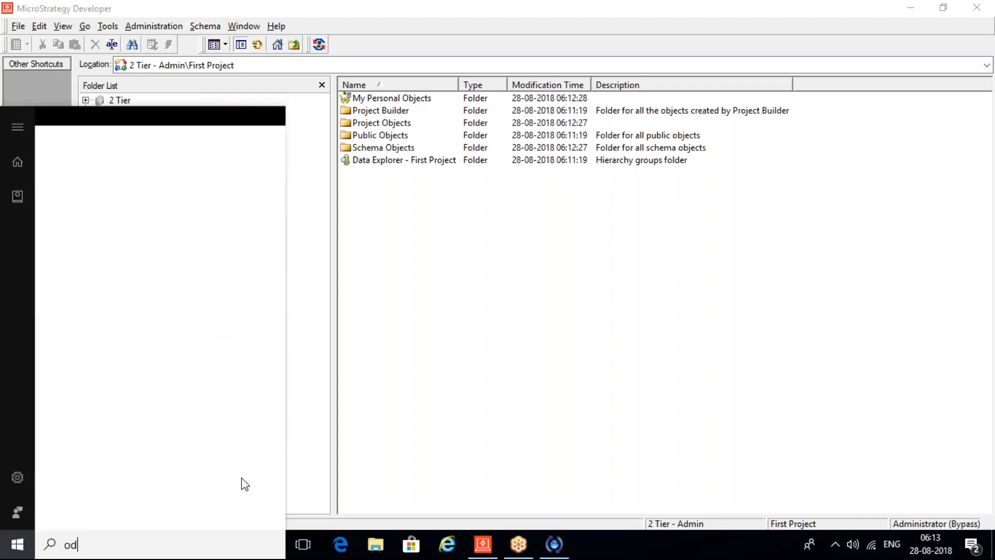
type("cb")
key("BackSpace")
key("BackSpace")
type("bc")
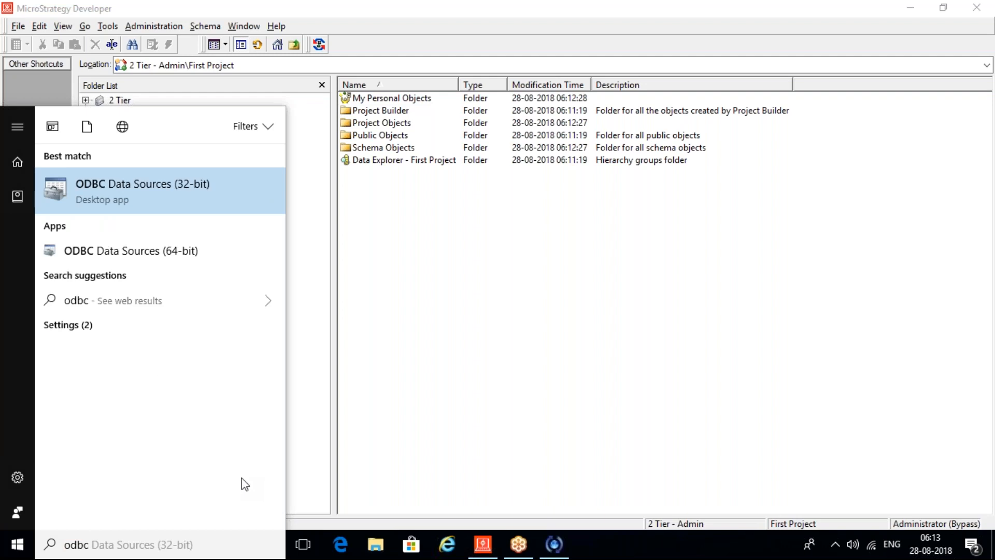
key("Return")
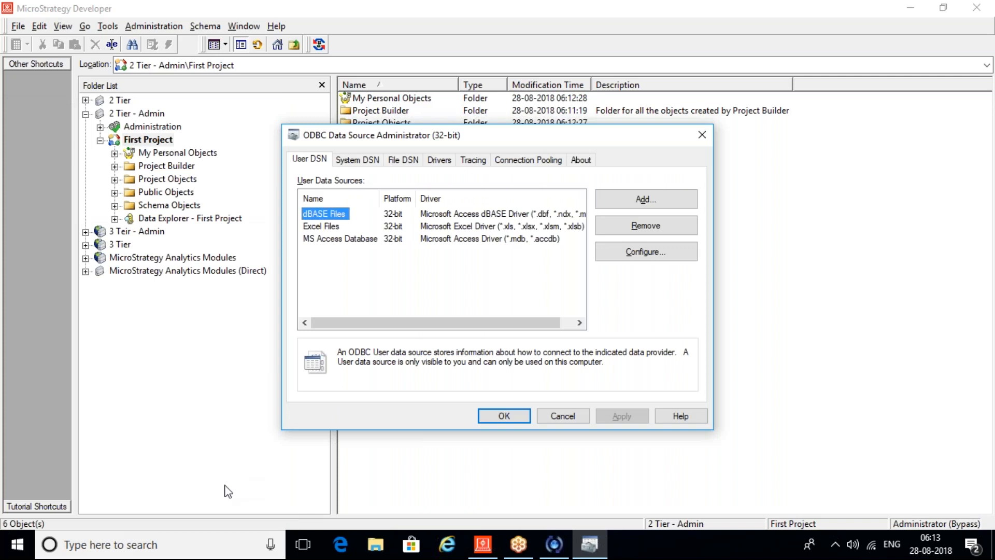
Step: Open the Access setup of the MSTR Sample Data system DSN, pointing to Sample_Data.mdb
left_click(369, 162)
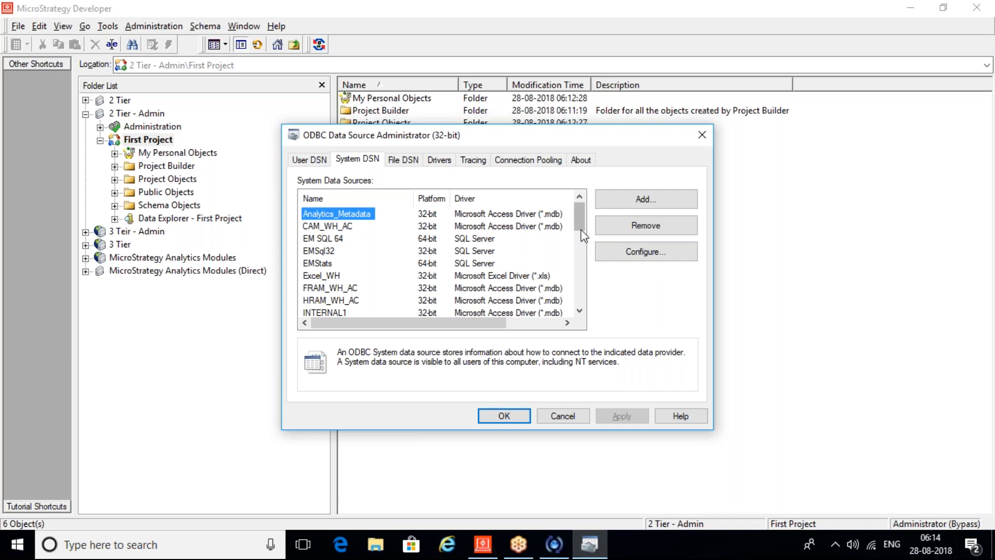
left_click(581, 267)
left_click(581, 283)
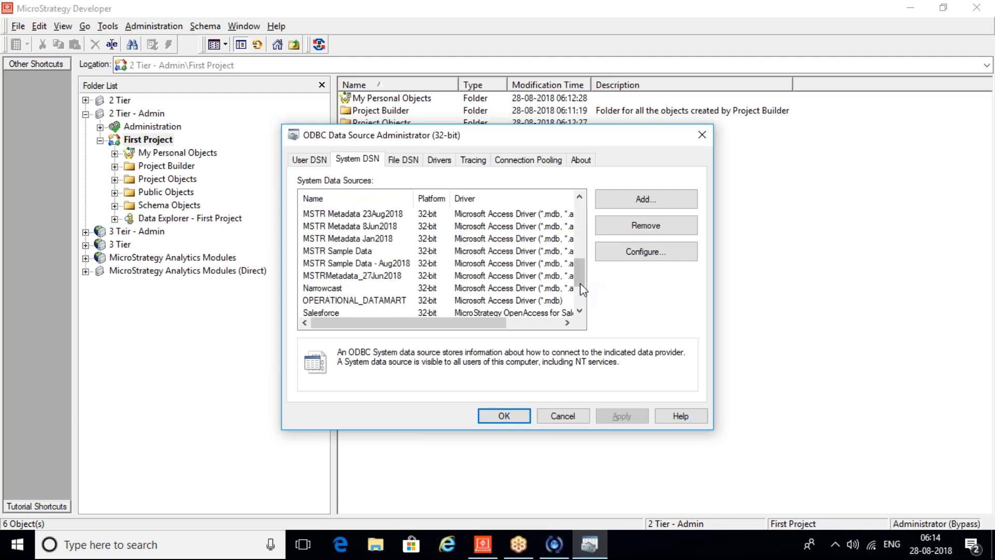
left_click(356, 250)
double_click(355, 252)
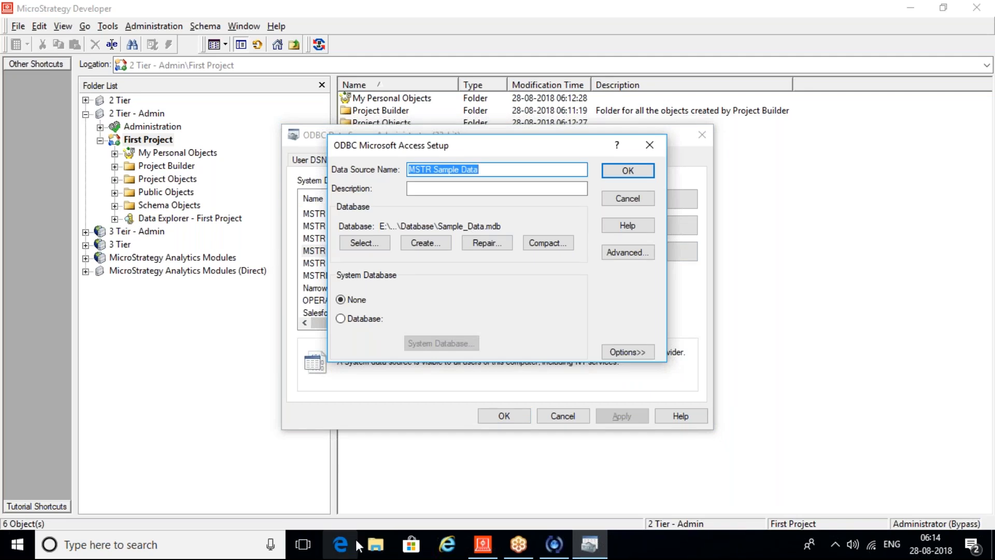
left_click(374, 547)
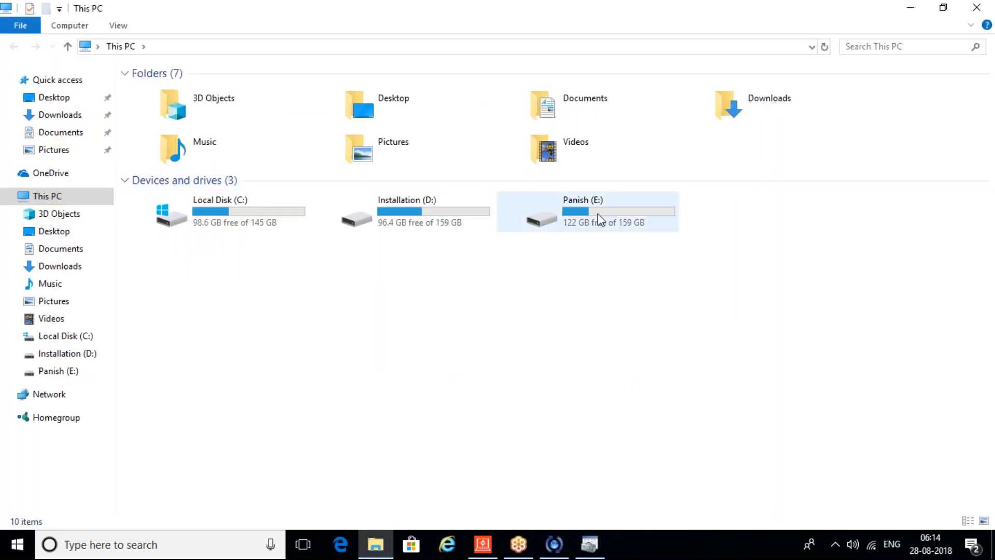
Step: Open Sample_Data from E:\MSTR Training\Database in Microsoft Access
double_click(598, 215)
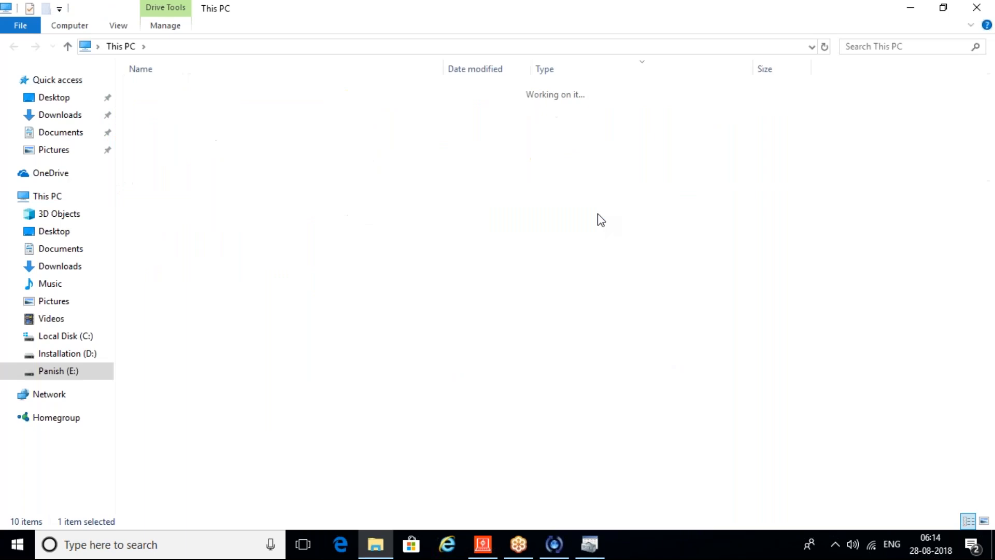
left_click(193, 124)
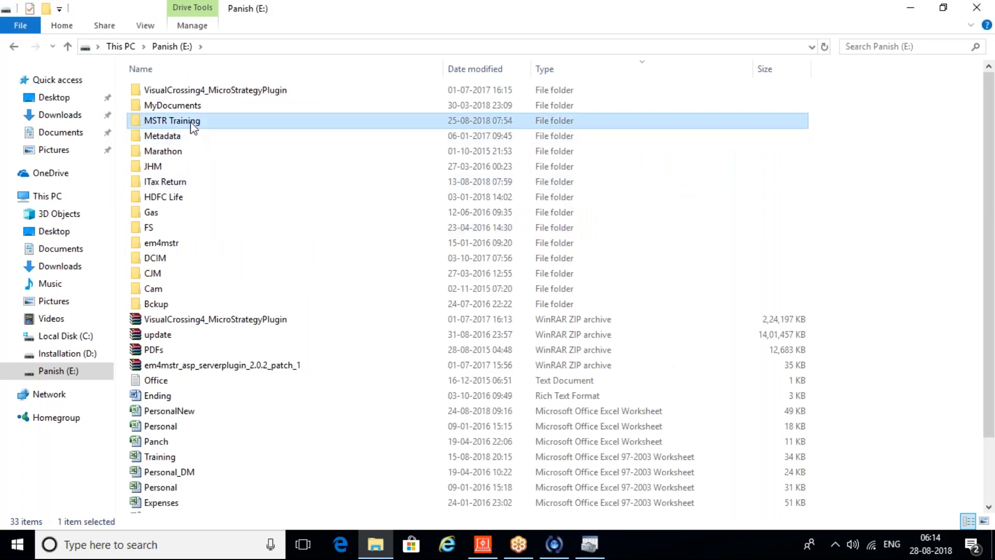
double_click(191, 124)
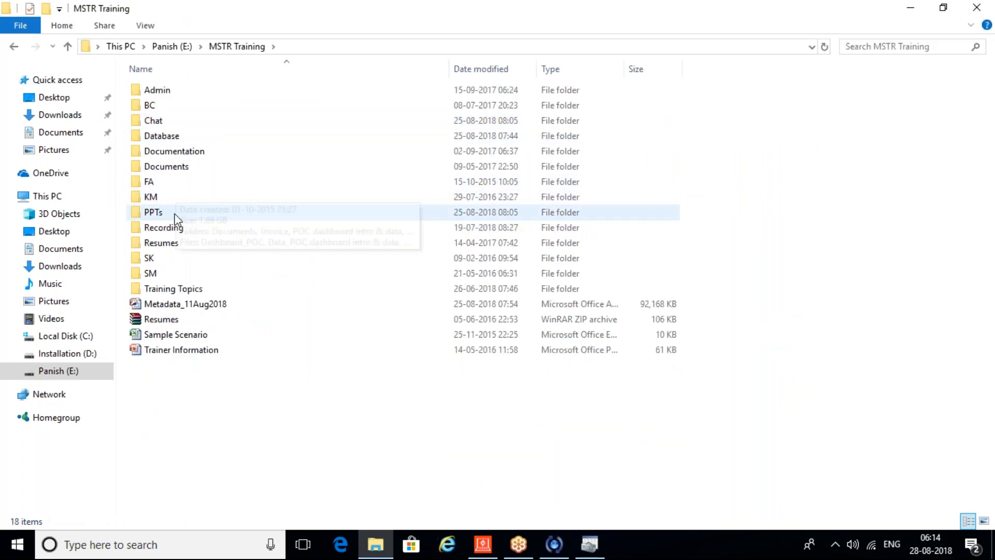
double_click(173, 136)
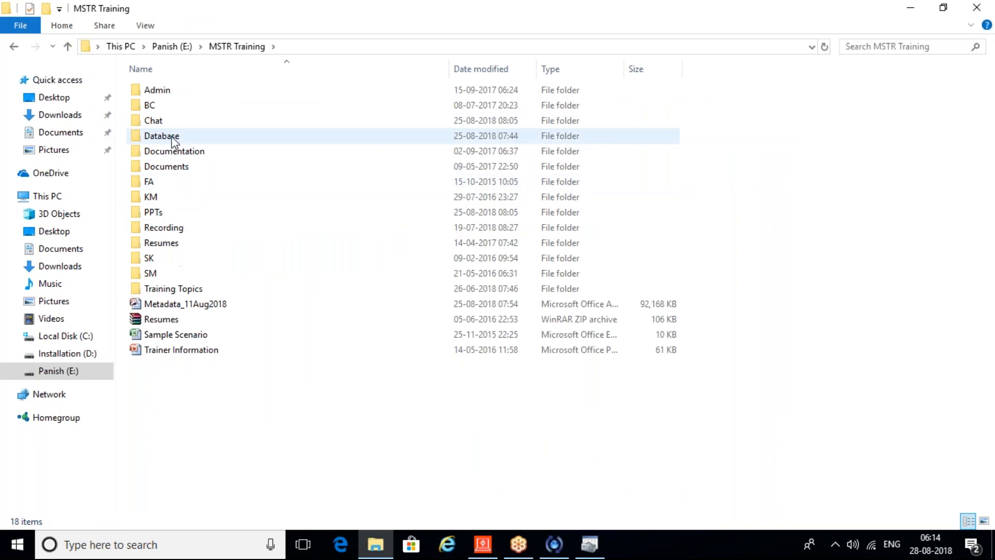
double_click(171, 139)
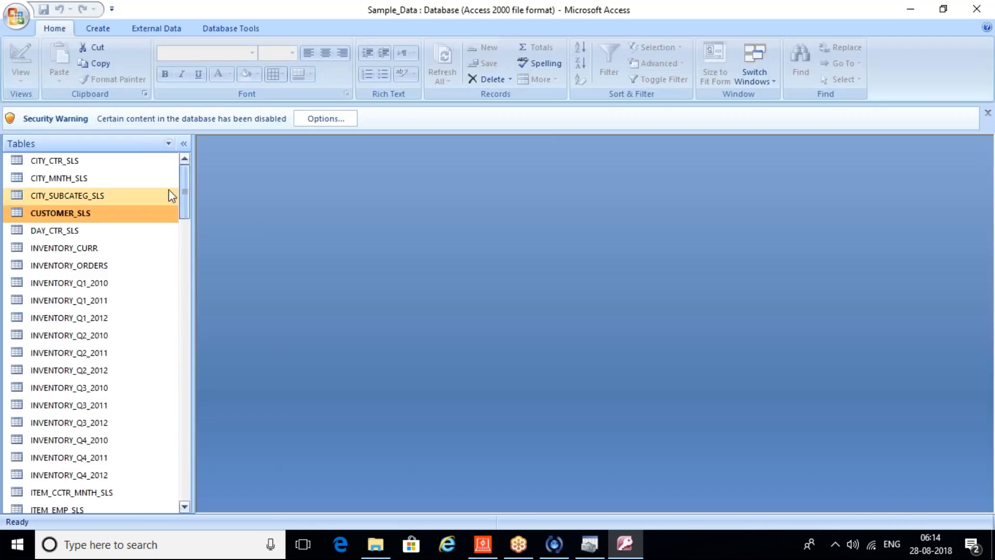
Step: Open the CITY_CTR_SLS, CITY_MNTH_SLS and CITY_SUBCATEG_SLS tables in Access
double_click(123, 161)
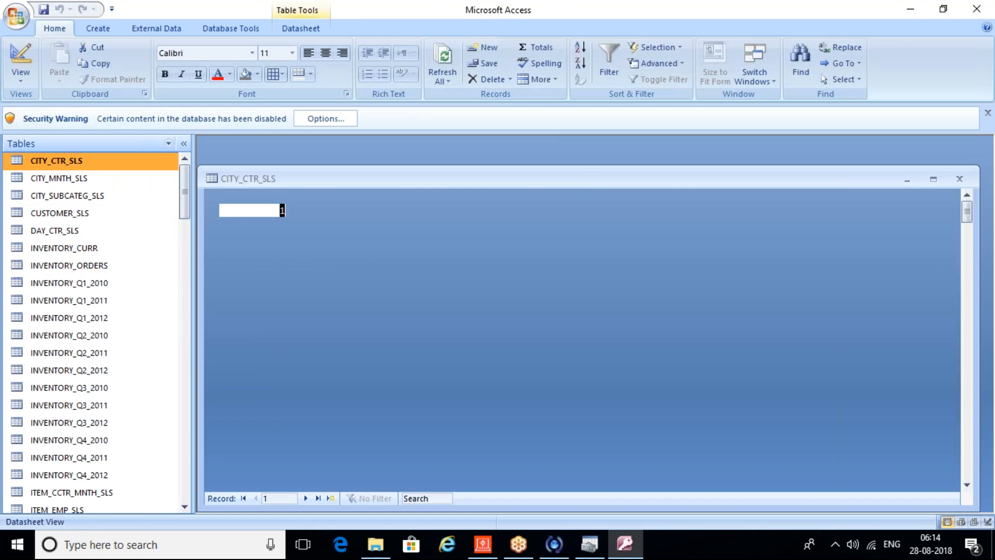
double_click(110, 181)
double_click(113, 194)
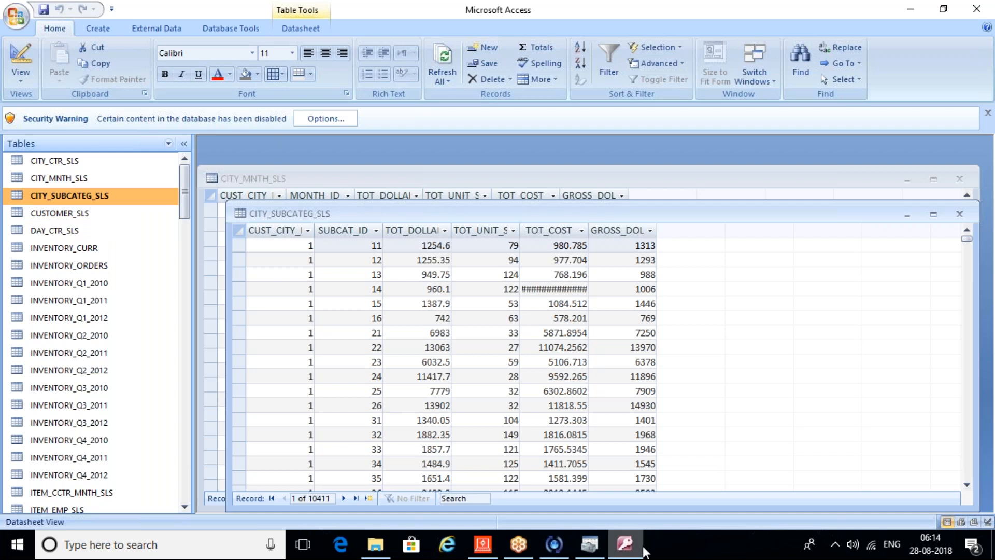
Step: Close the ODBC Microsoft Access Setup and ODBC Data Source Administrator windows
left_click(594, 548)
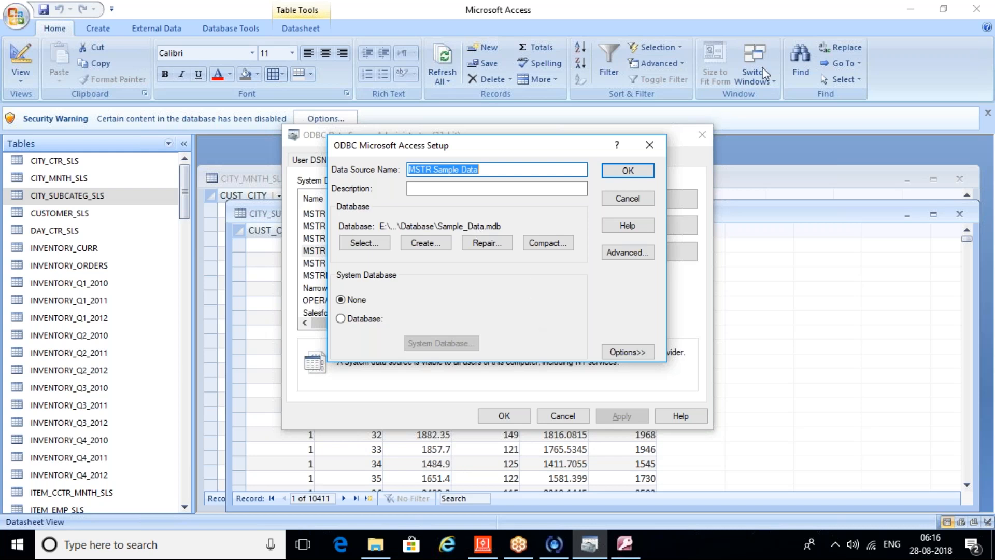
left_click(655, 153)
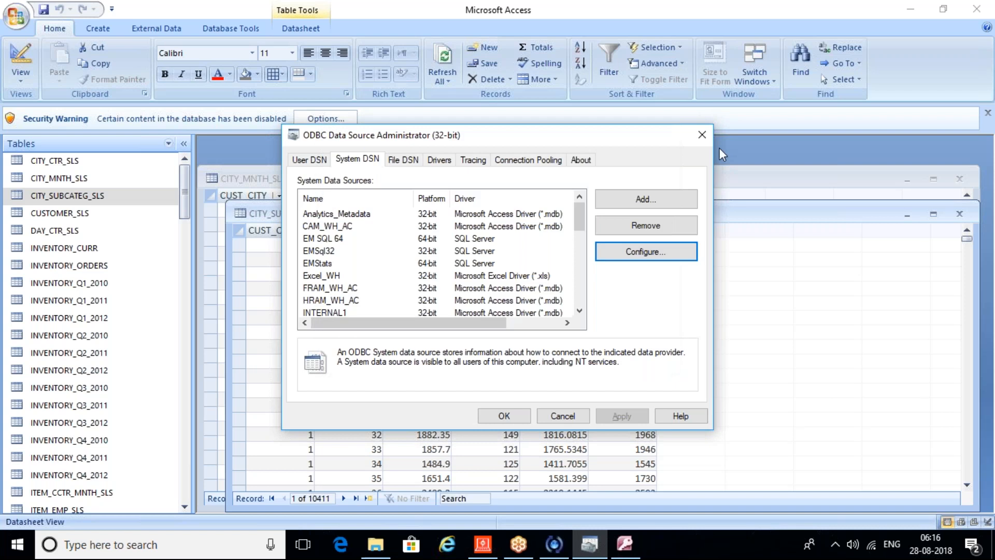
left_click(703, 138)
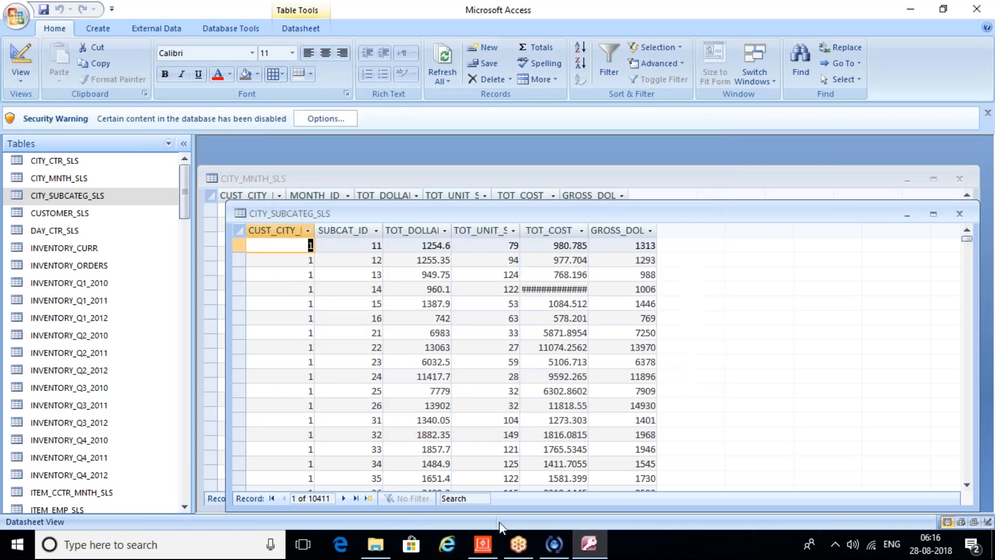
left_click(482, 544)
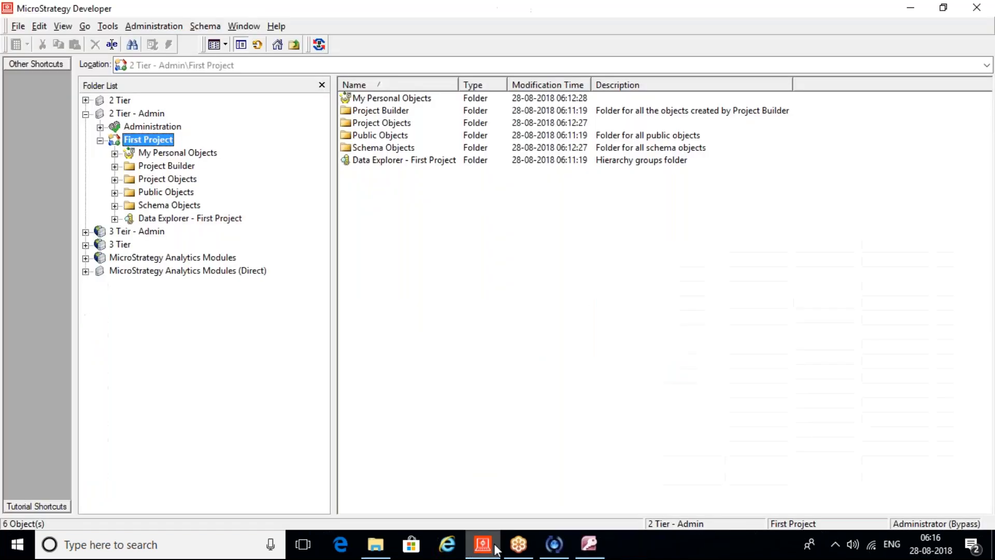
Step: Collapse First Project and browse to Administration > Configuration Managers > Database Instances
left_click(100, 141)
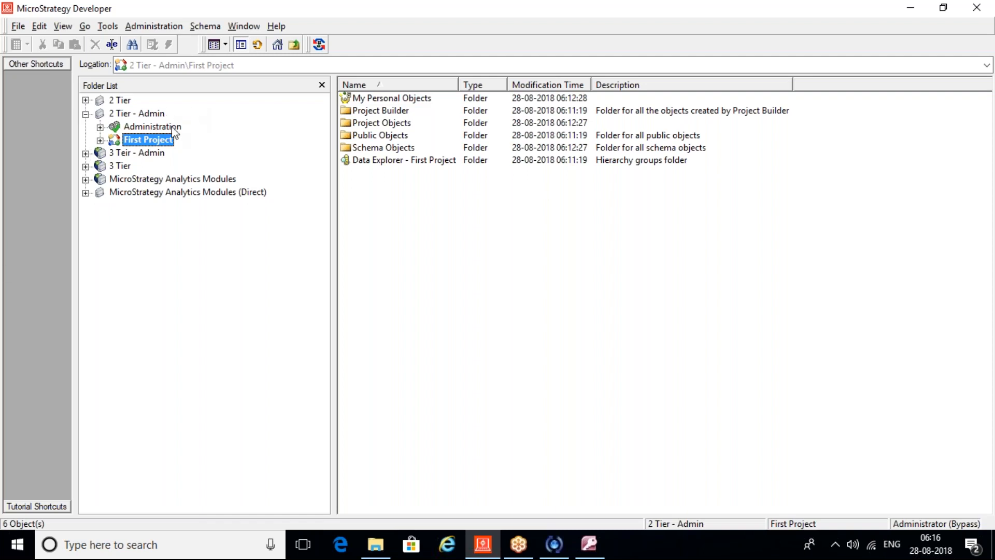
left_click(100, 127)
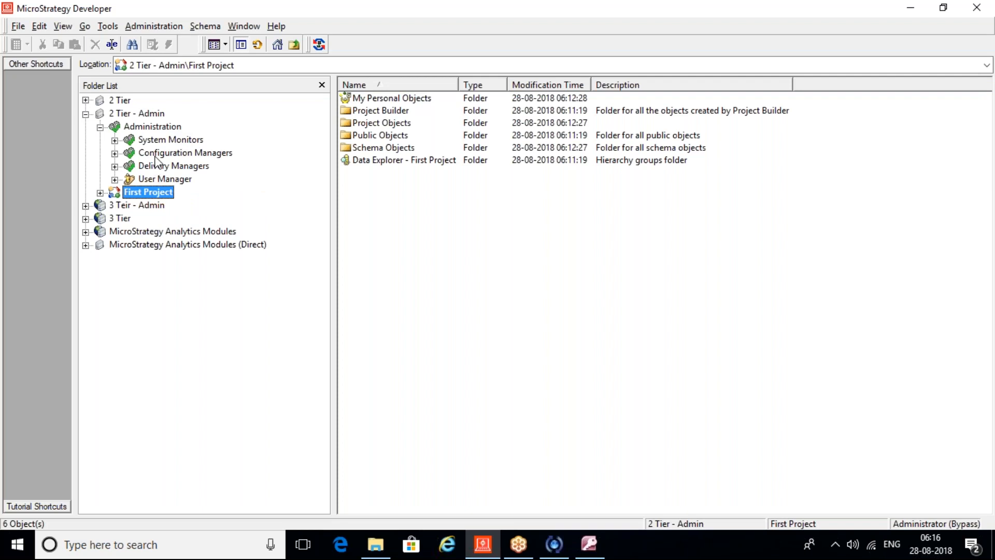
double_click(156, 152)
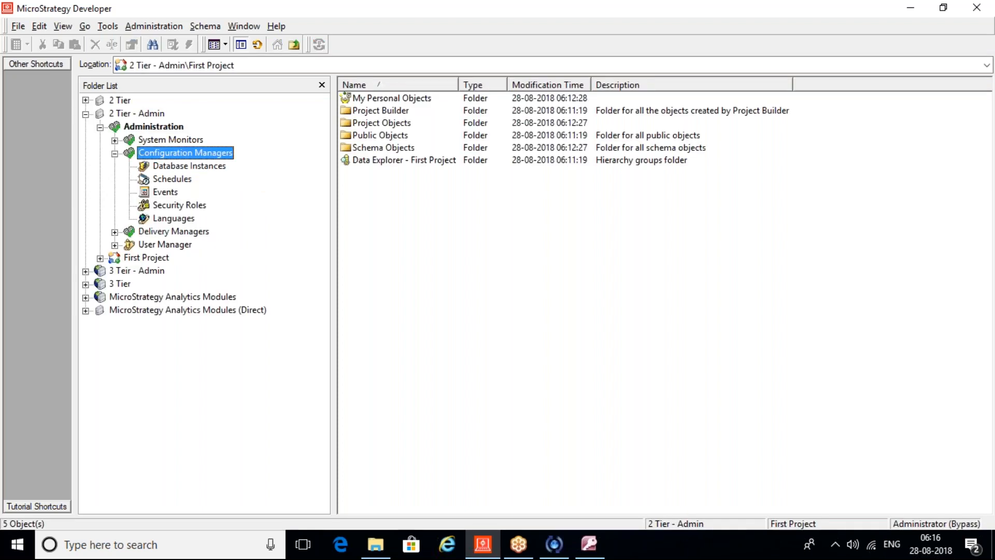
left_click(203, 166)
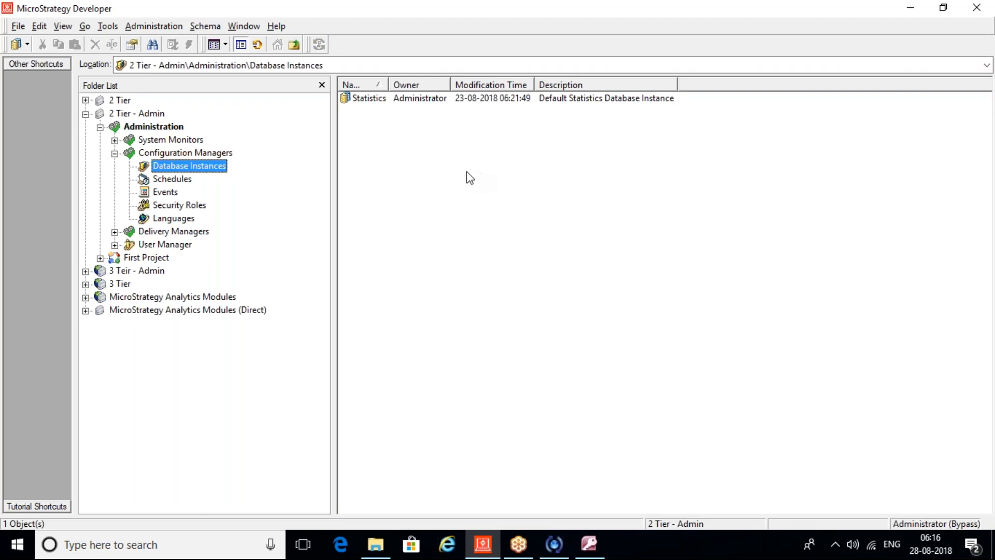
Step: Create a new database instance named 'First Project DB Inst'
right_click(371, 156)
mouse_move(462, 196)
left_click(603, 199)
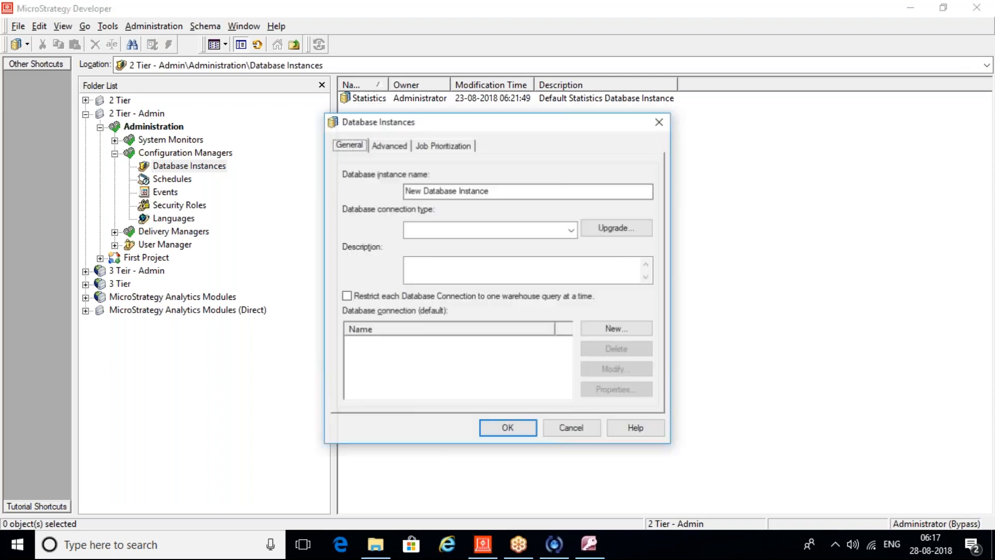
key("Tab")
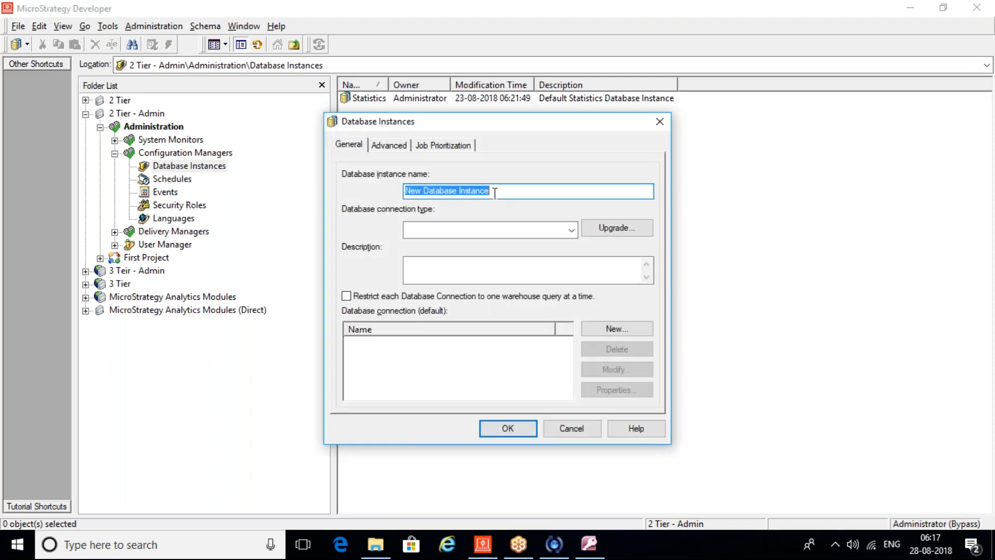
type("DB")
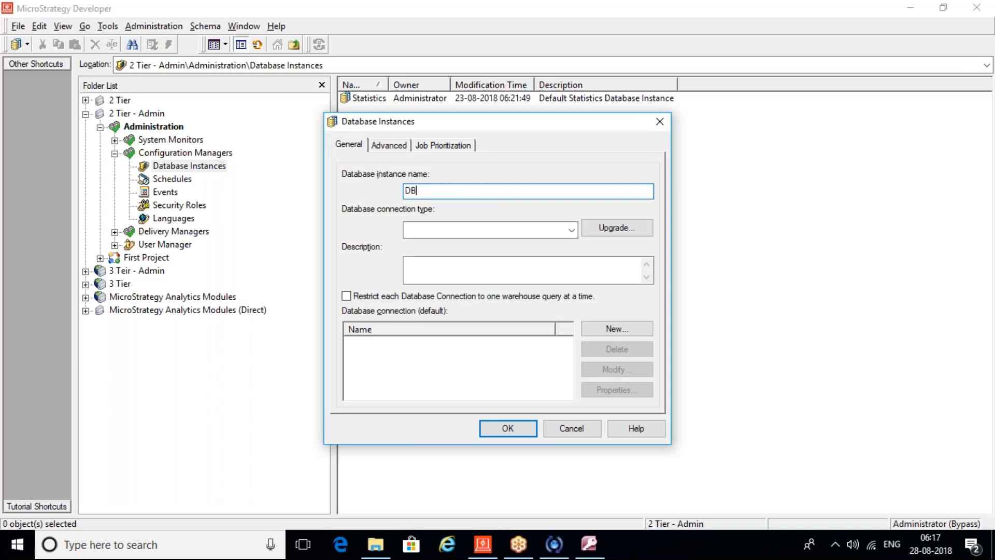
key("BackSpace")
key("BackSpace")
key("BackSpace")
type("First Project DB Inst")
Step: Set its connection type to Microsoft Access 2007 and start a new database connection
left_click(572, 229)
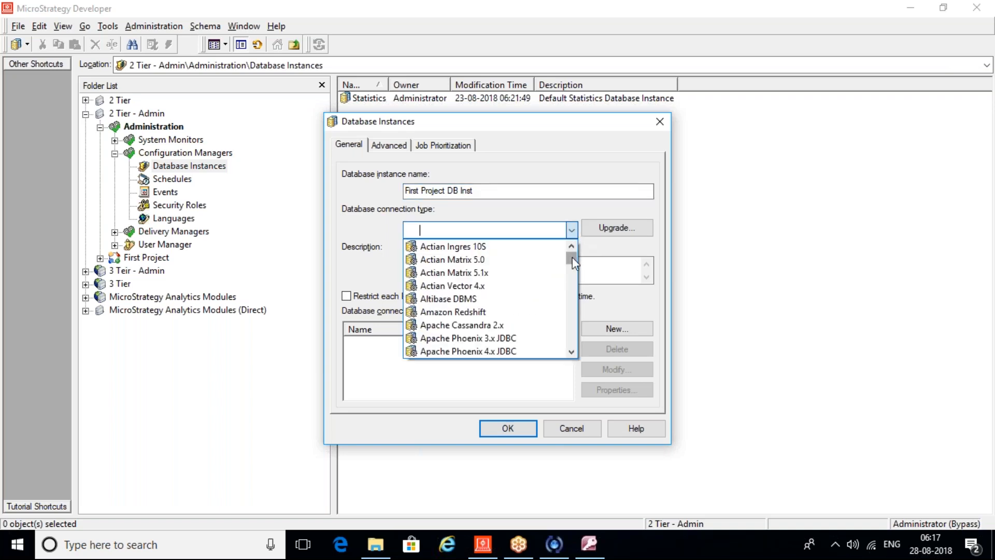
left_click_drag(573, 257, 571, 309)
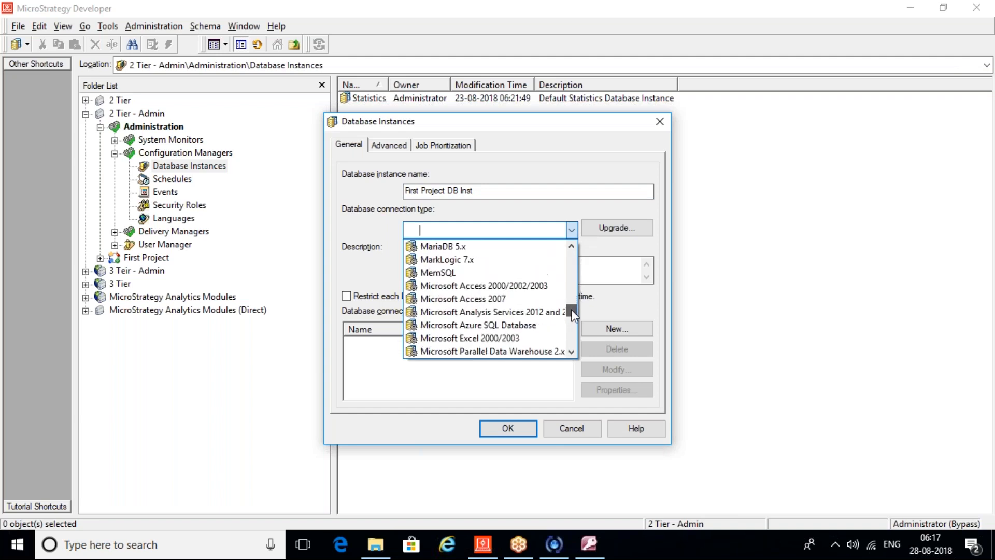
left_click(493, 299)
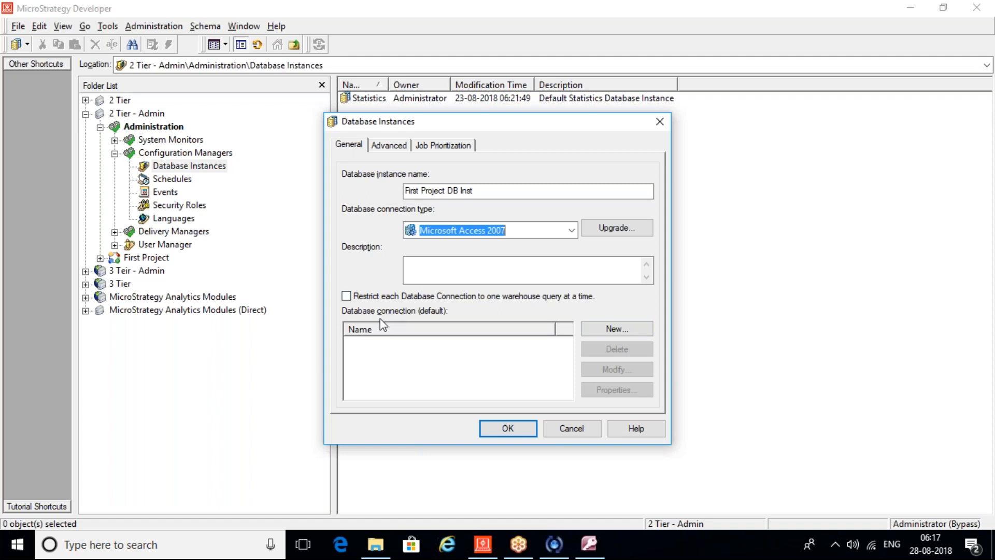
left_click(632, 337)
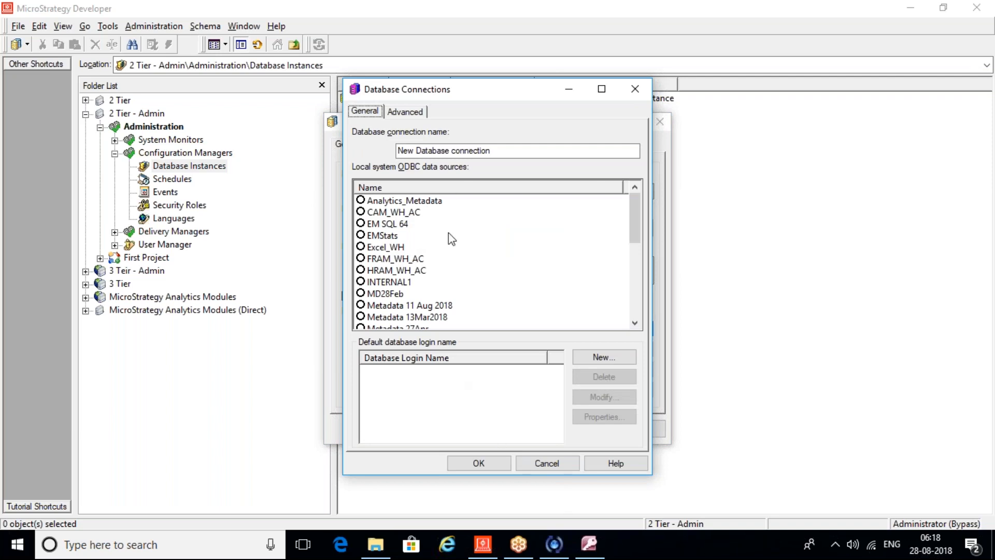
Step: Name the connection 'DB Connection' with MSTR Sample Data as its ODBC source, and start a new default login
key("Tab")
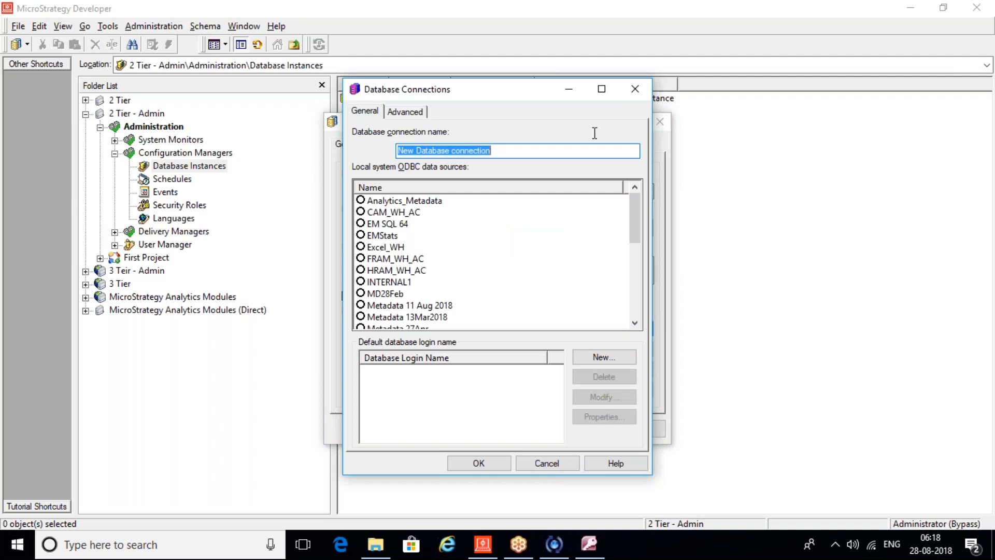
type("DB Co")
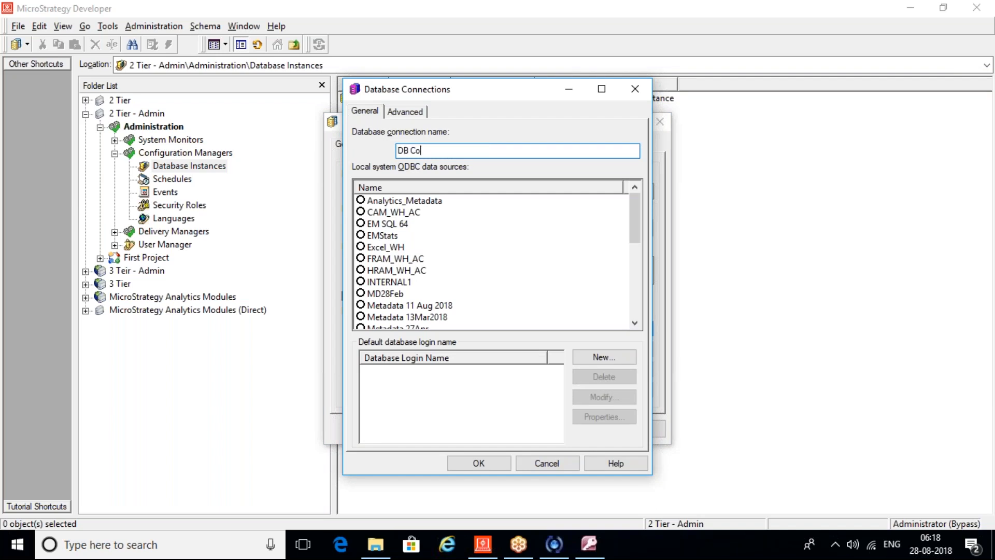
type("nnection")
left_click_drag(631, 229, 628, 287)
left_click(361, 259)
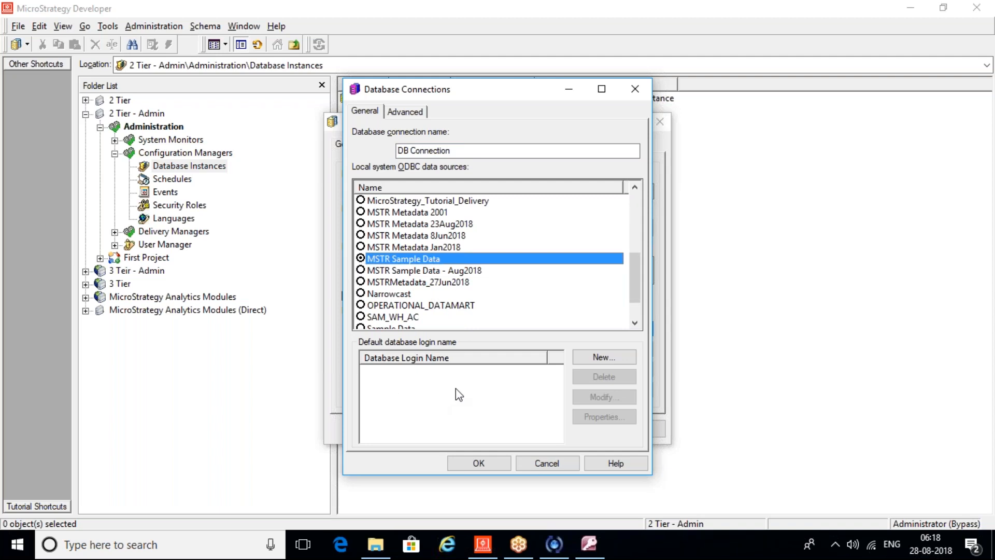
left_click(591, 358)
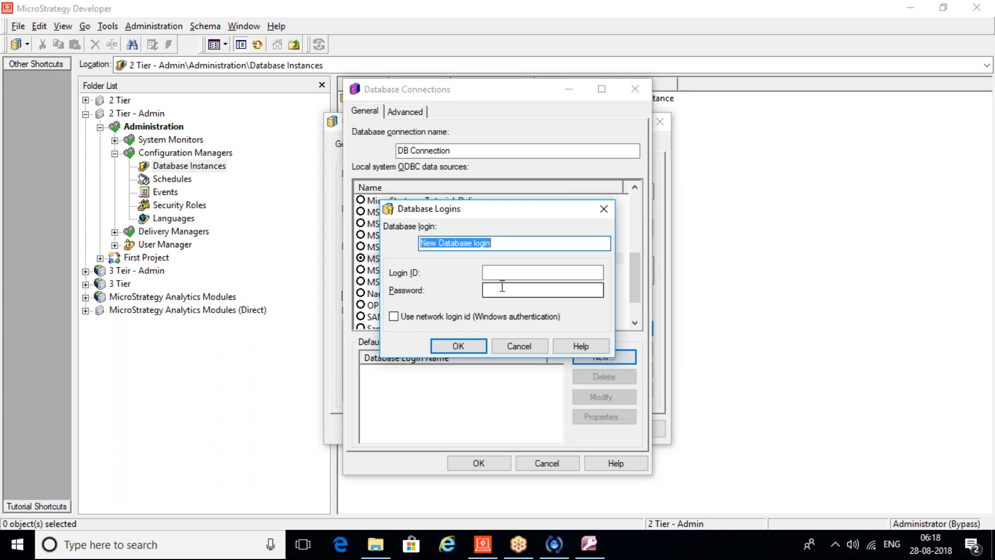
Step: Name the database login 'DB Login' with login ID admin and enter its password
type("D")
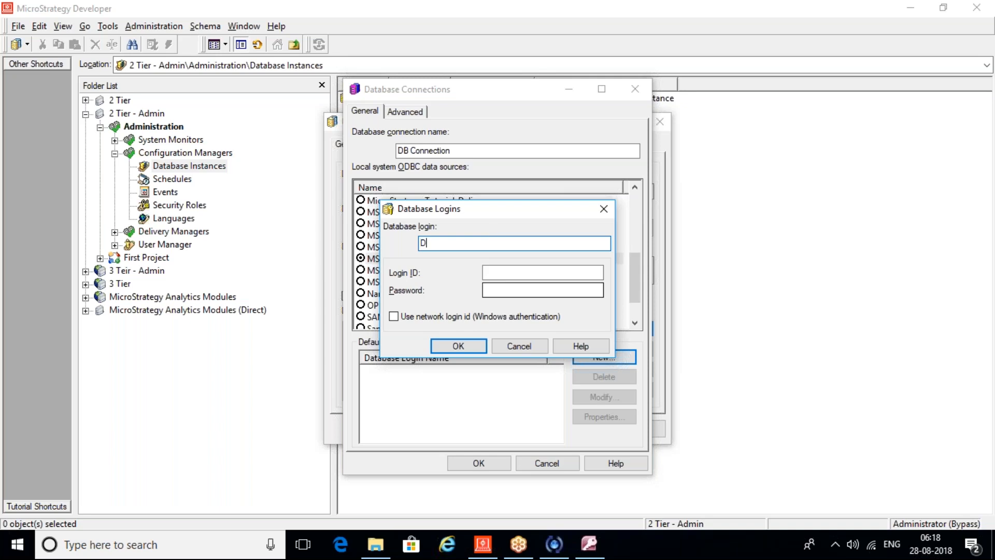
type("B Login")
key("Tab")
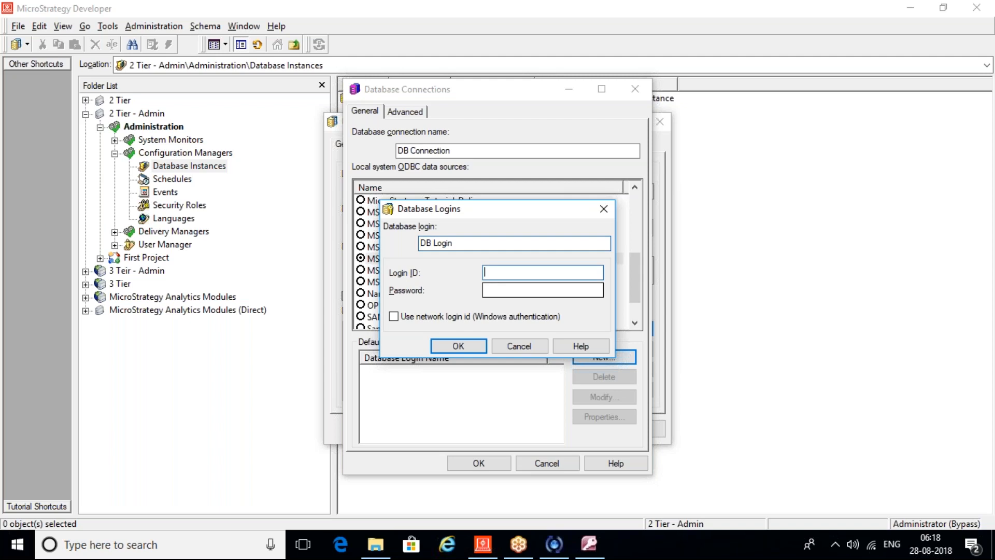
type("admin")
left_click(706, 20)
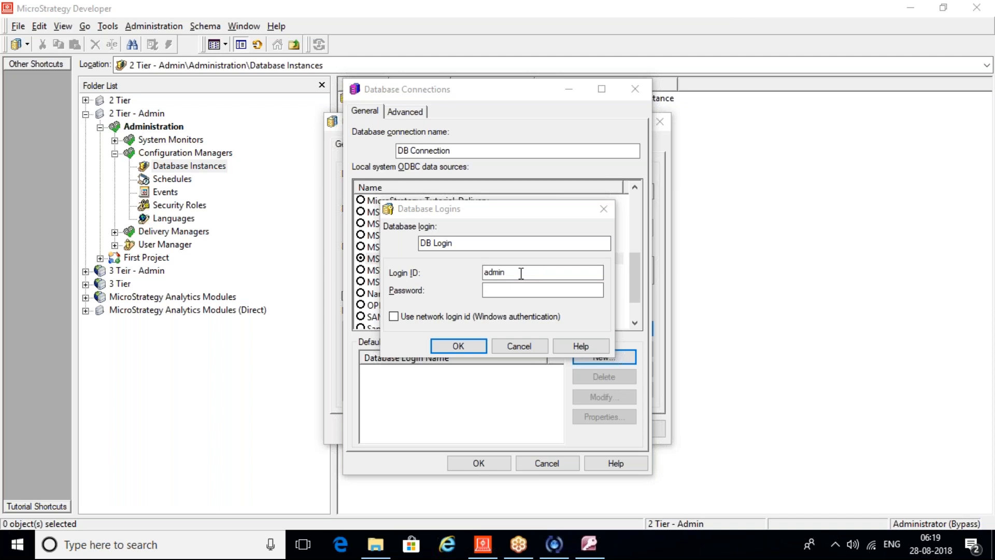
left_click_drag(521, 273, 475, 281)
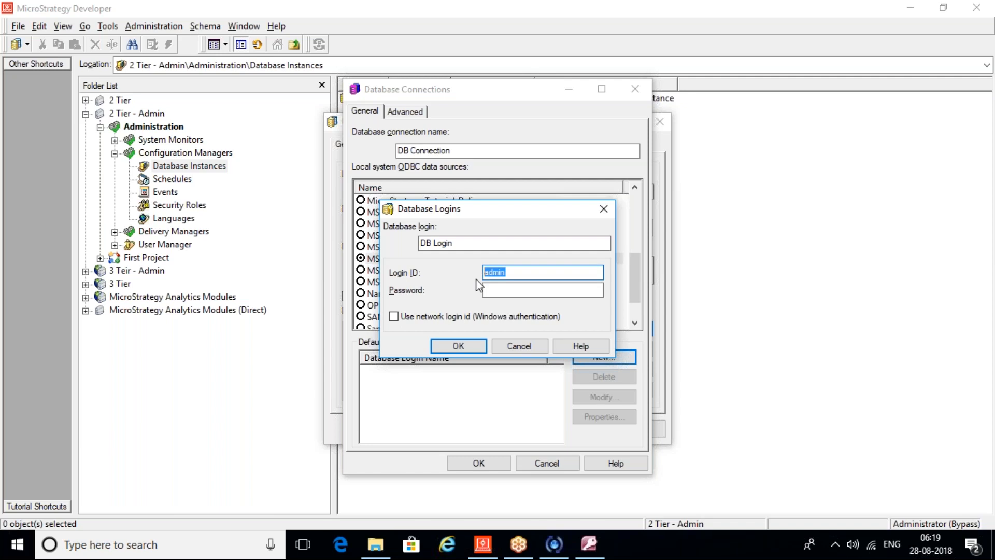
left_click(503, 294)
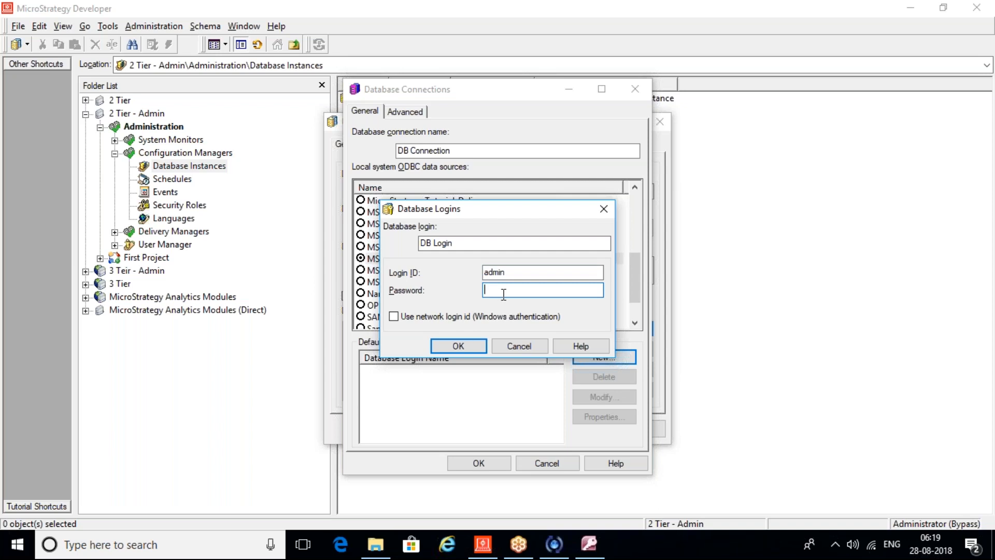
Step: Confirm the login and DB Connection, and save the First Project DB Inst instance
left_click(456, 345)
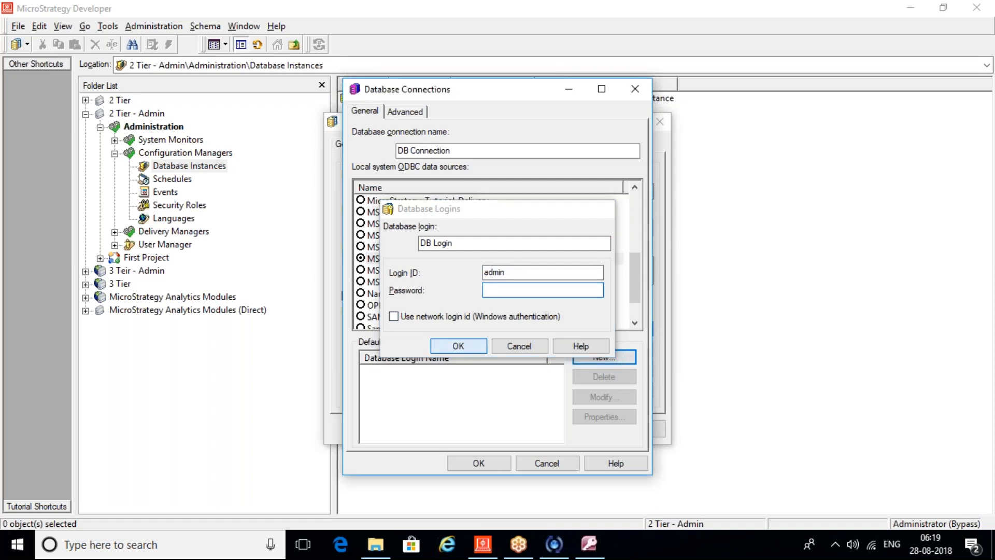
left_click(473, 462)
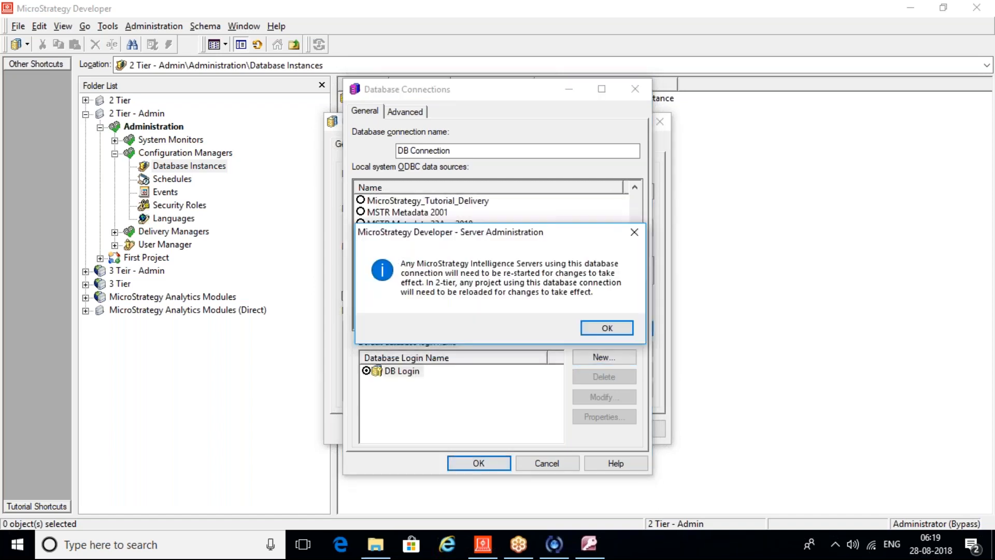
left_click(606, 328)
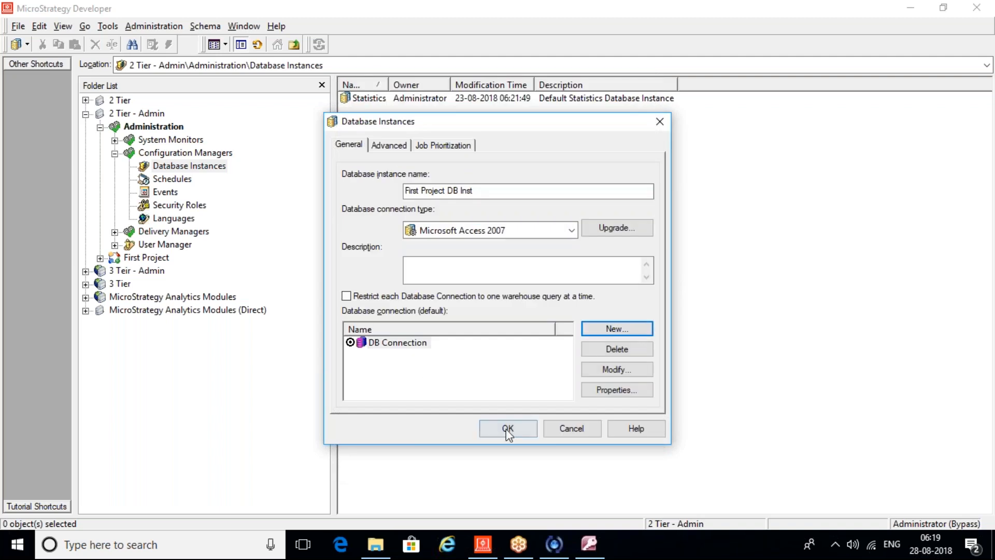
left_click(508, 429)
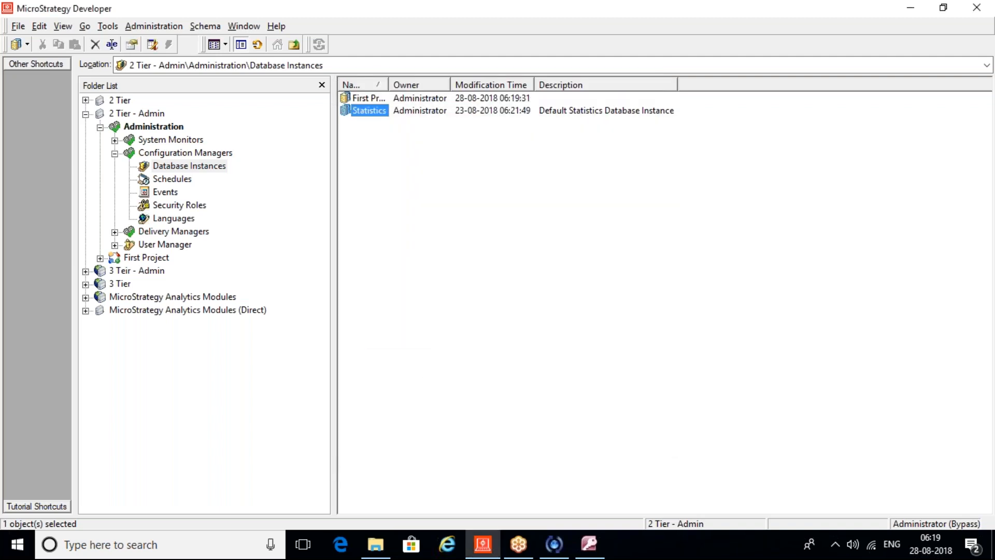
Step: Widen the Name column, collapse Configuration Managers and select First Project
left_click_drag(388, 83, 500, 90)
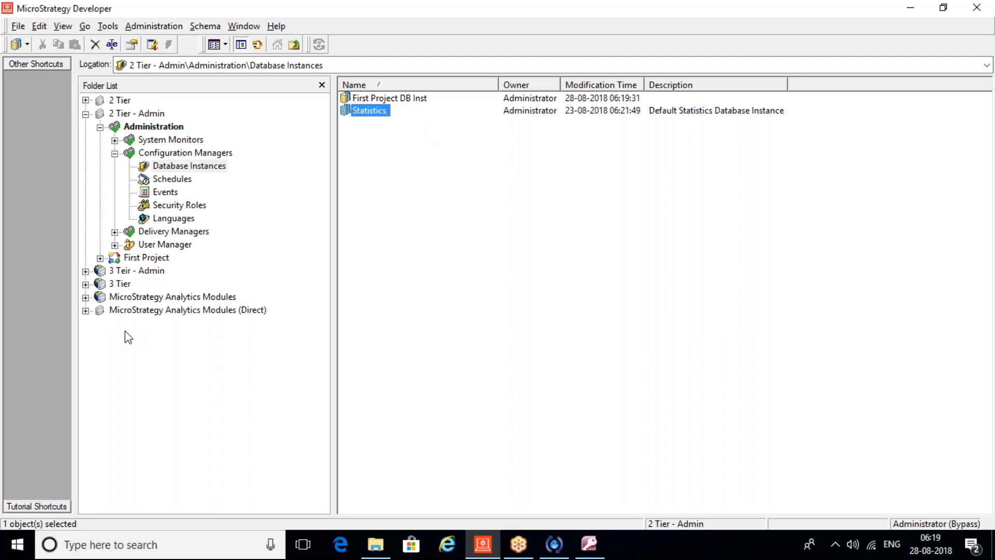
left_click(115, 153)
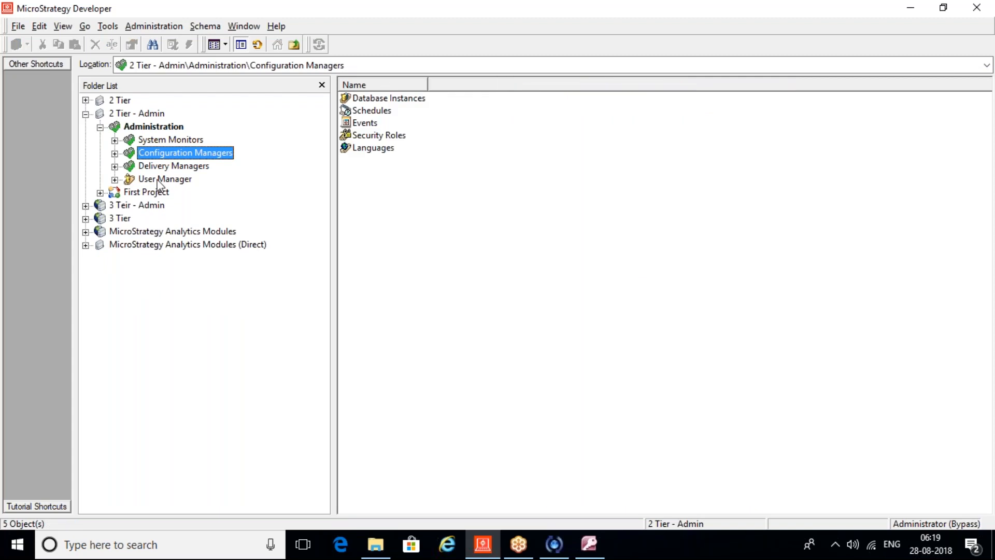
left_click(146, 196)
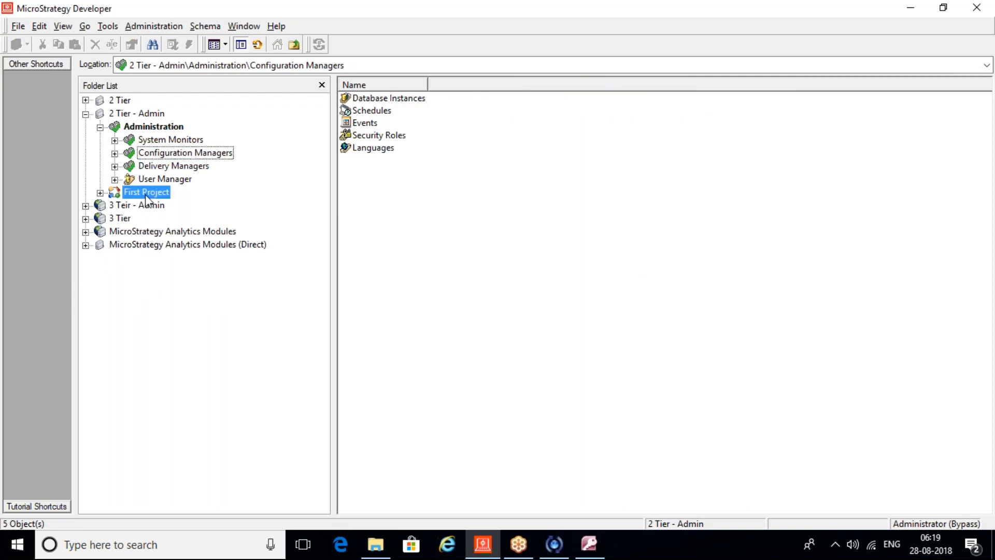
Step: Make First Project DB Inst First Project's primary SQL warehouse instance and save the project configuration
right_click(147, 197)
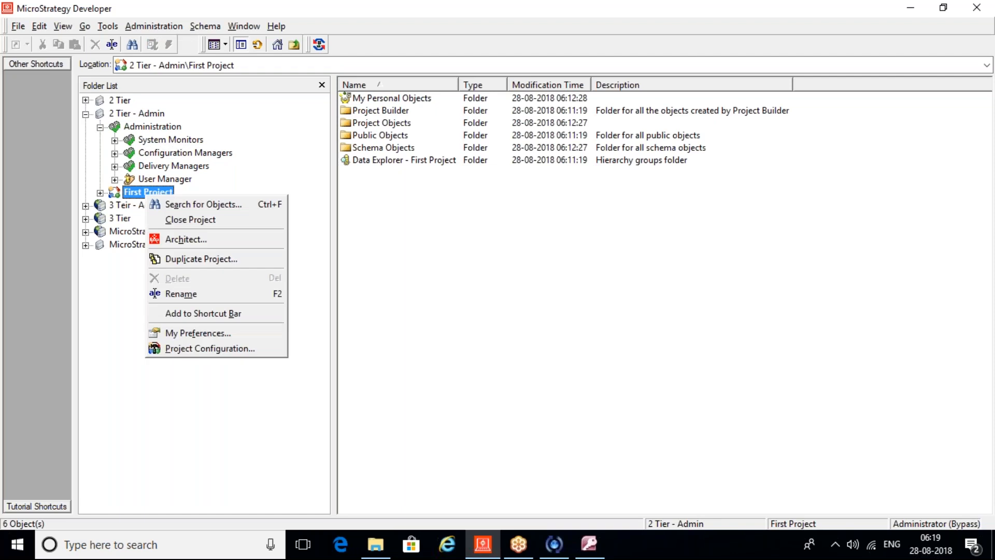
left_click(210, 348)
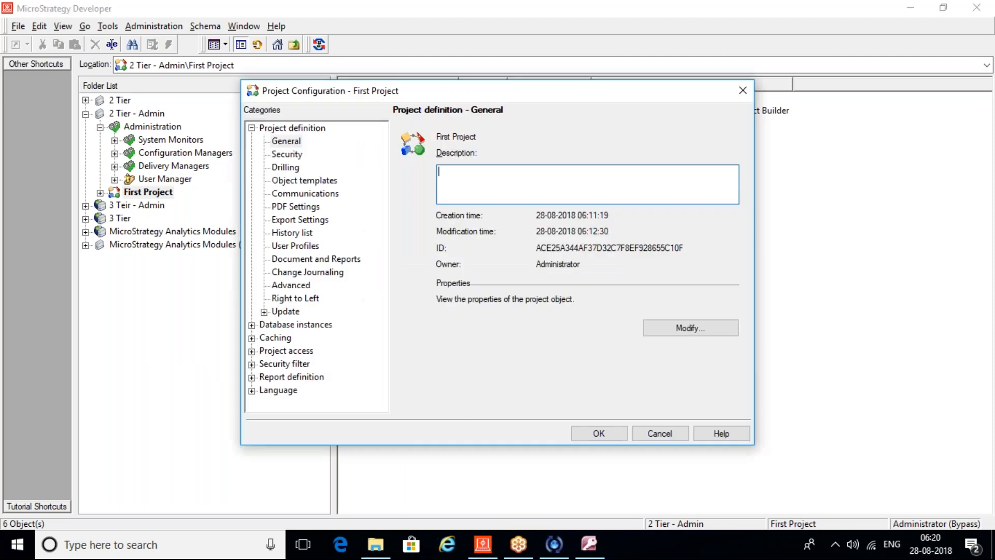
left_click(311, 323)
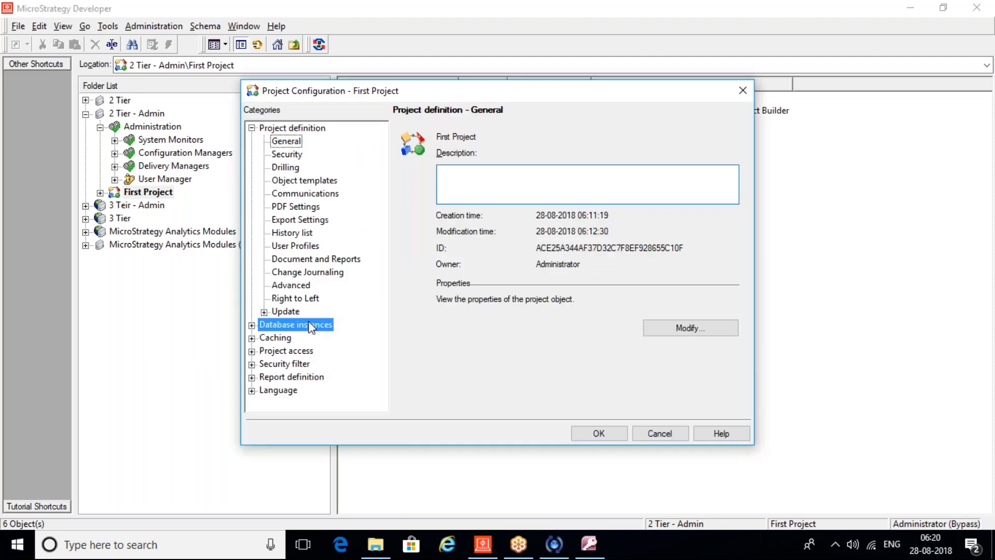
left_click(252, 128)
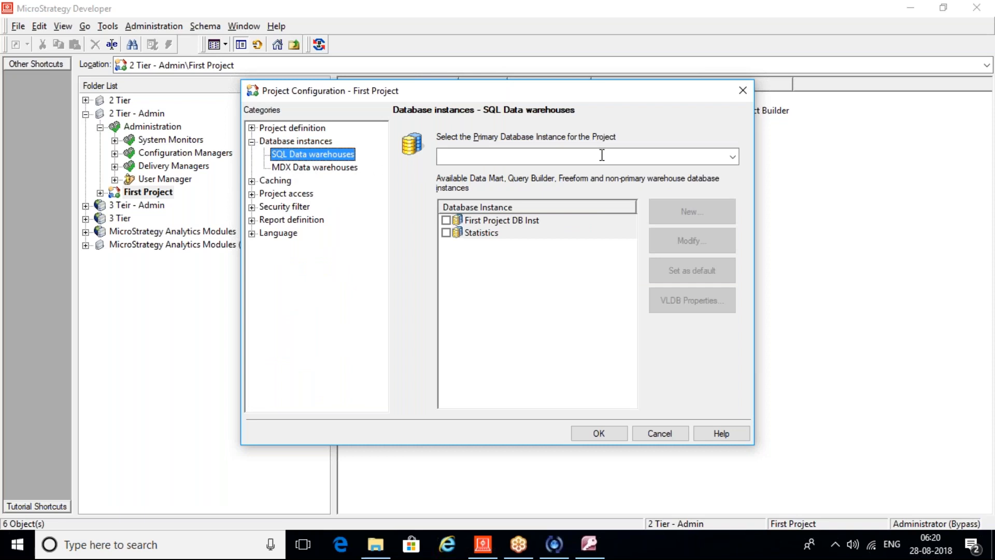
left_click(733, 158)
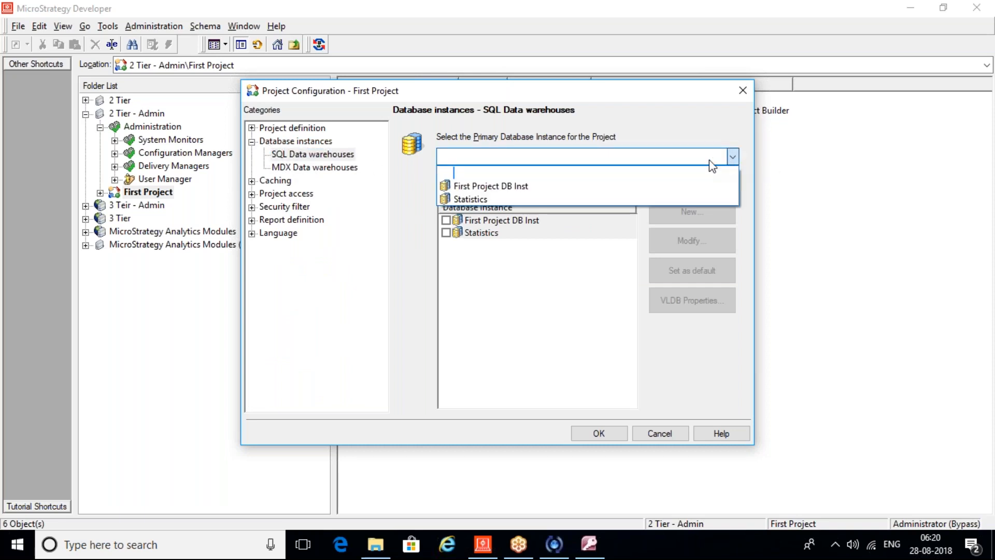
left_click(512, 186)
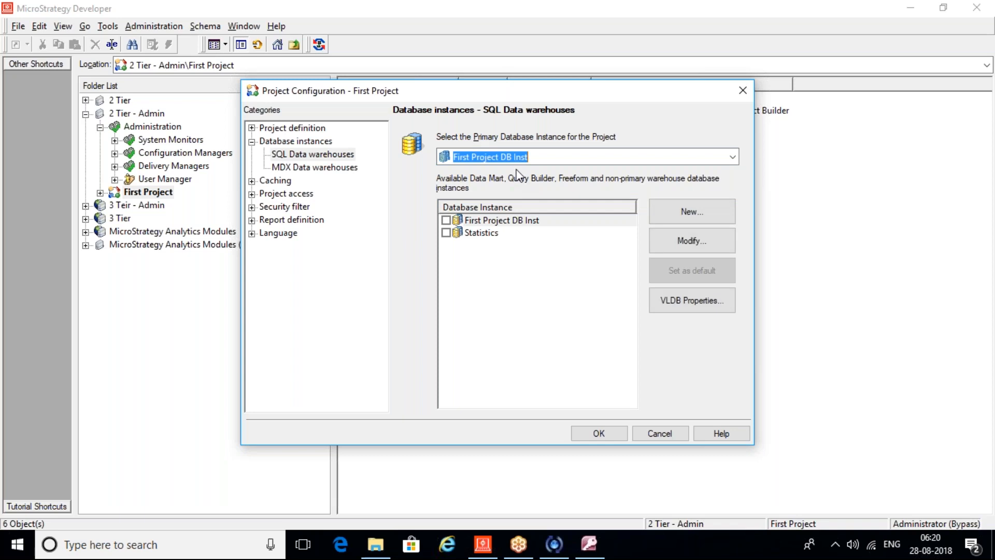
left_click(447, 220)
left_click(587, 314)
left_click(599, 435)
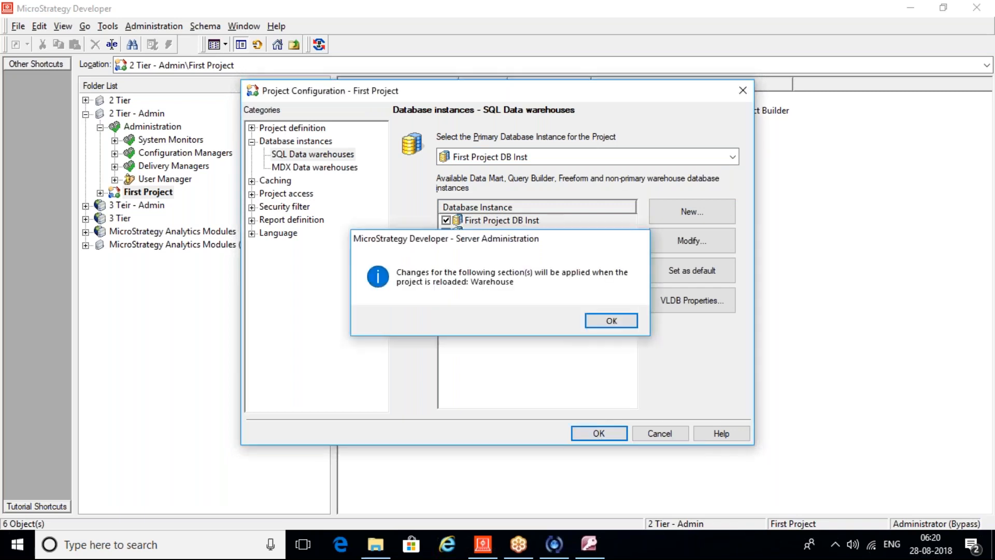
key("Return")
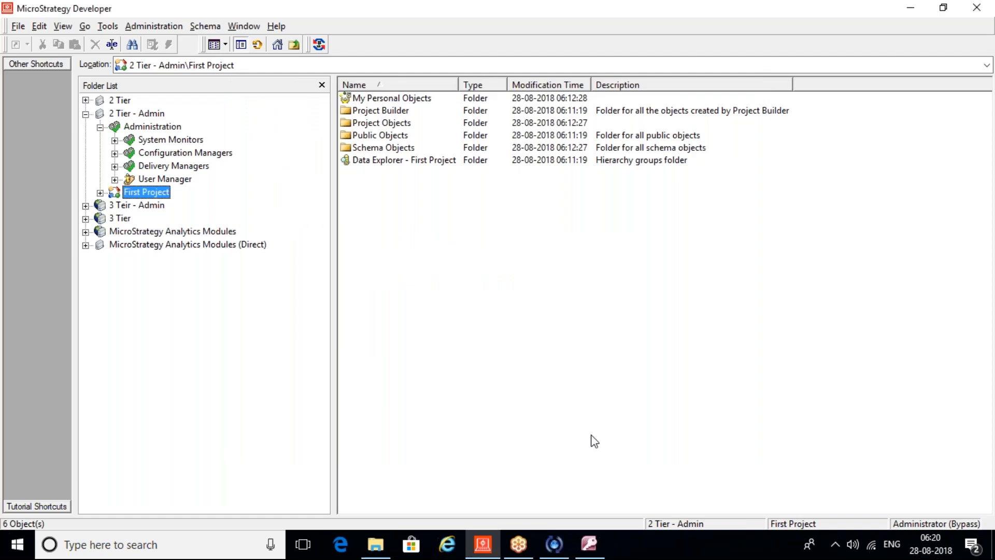
Step: Disconnect and reconnect the 2 Tier - Admin source, then reopen First Project
left_click(135, 113)
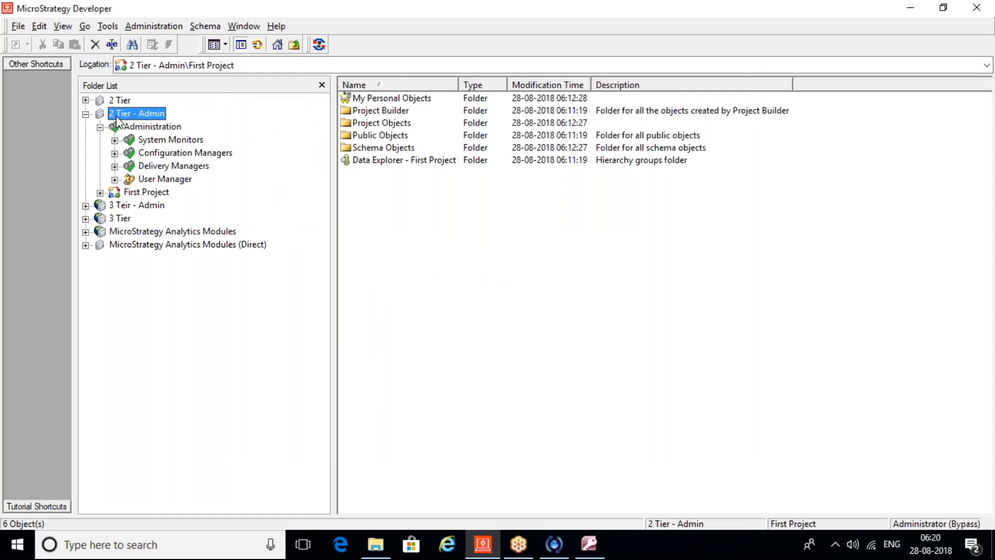
right_click(118, 119)
left_click(177, 124)
double_click(125, 115)
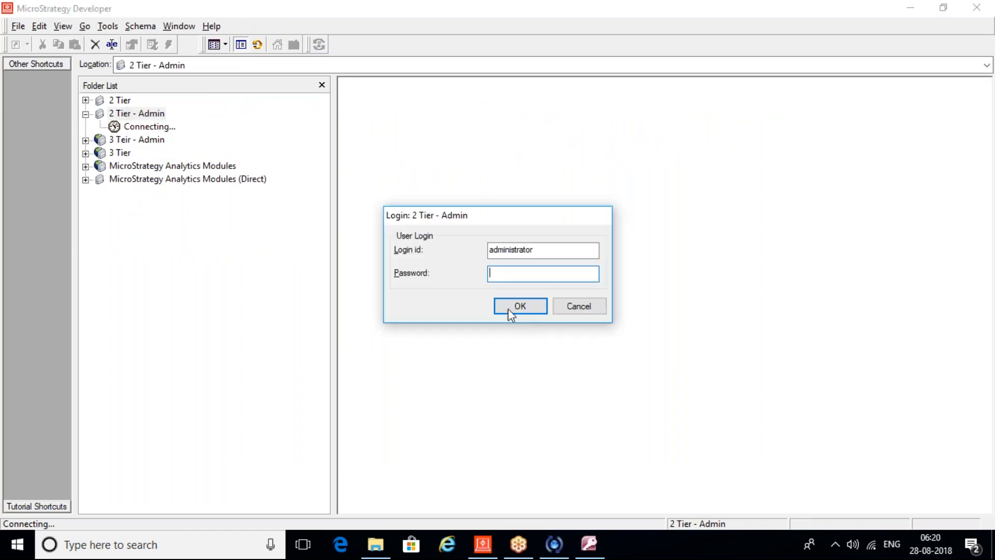
left_click(519, 309)
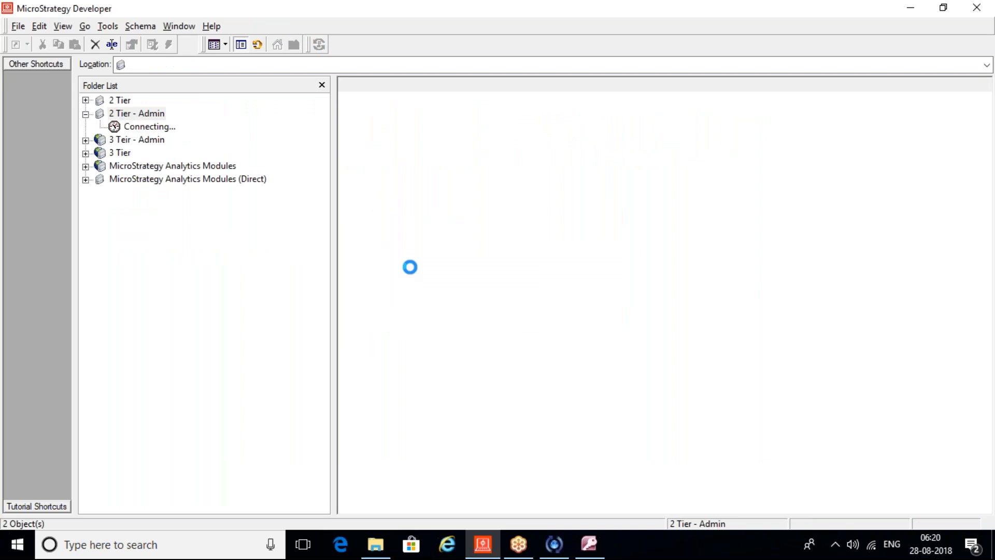
double_click(146, 143)
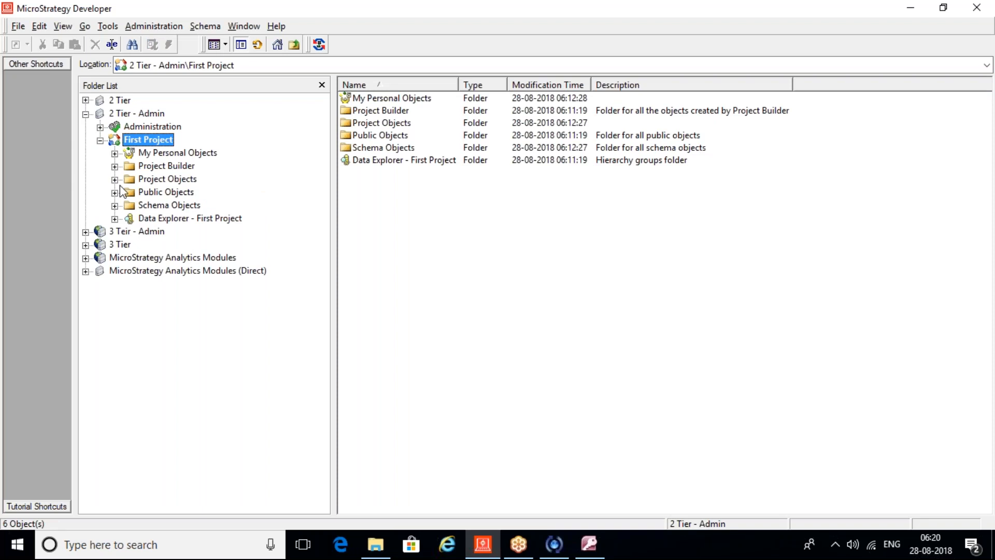
left_click(203, 25)
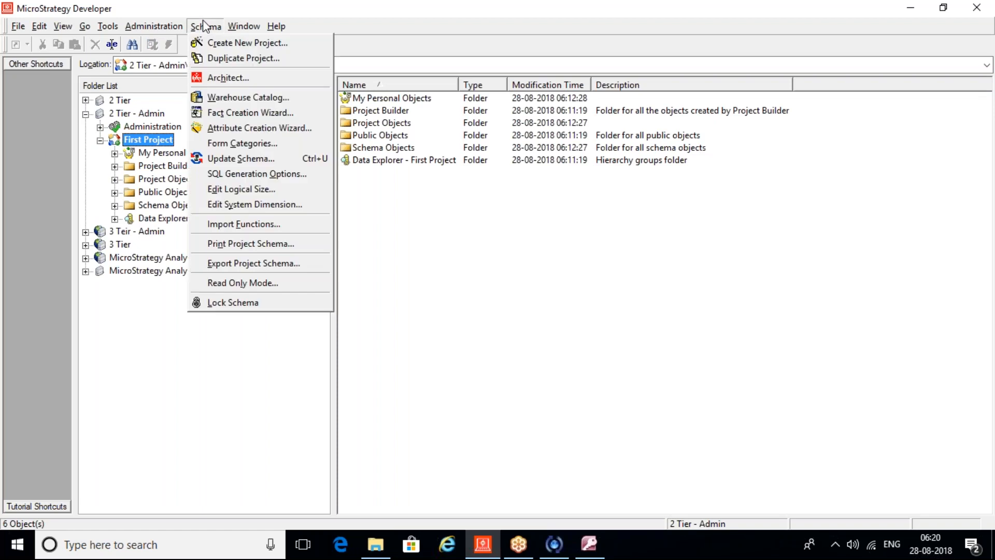
left_click(230, 96)
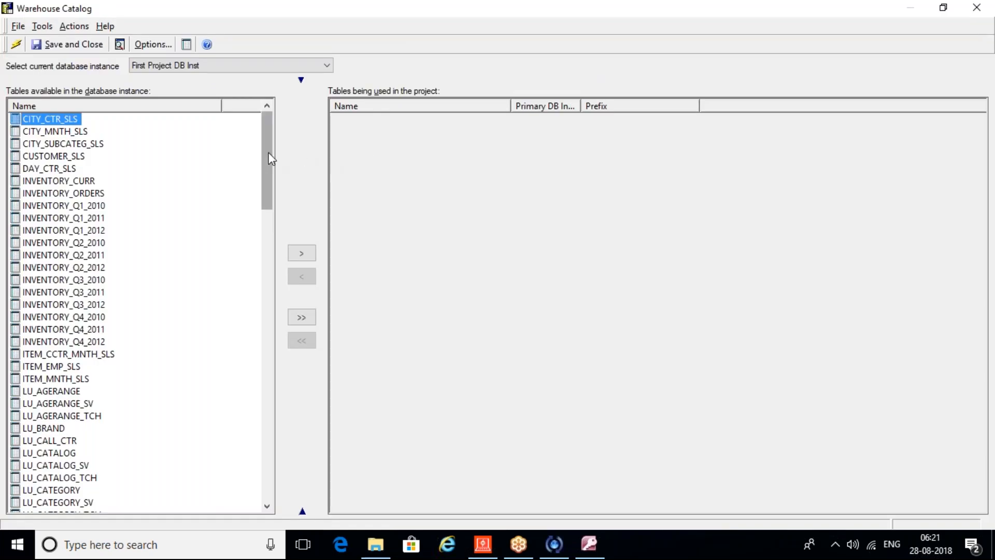
scroll(271, 160, "down", 5)
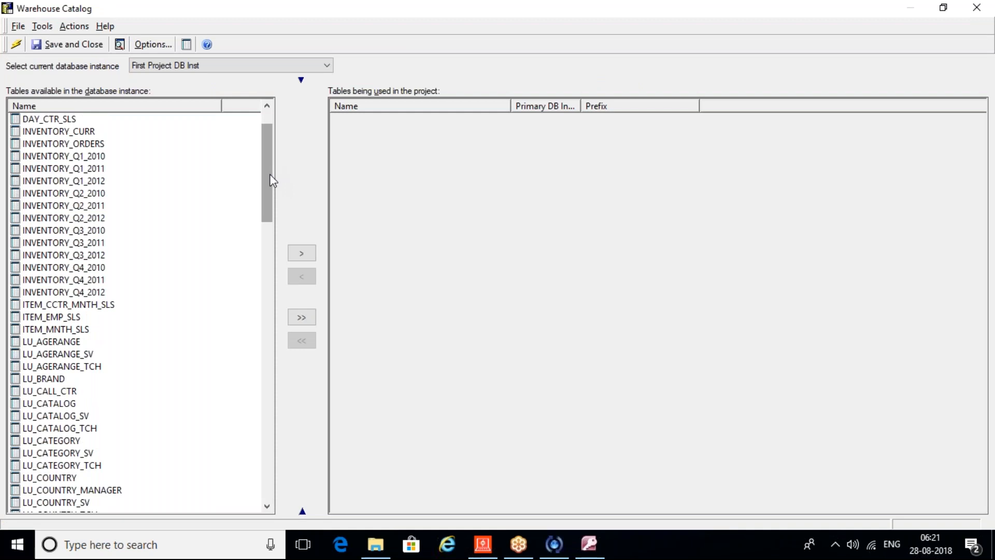
left_click_drag(259, 194, 247, 492)
left_click(977, 7)
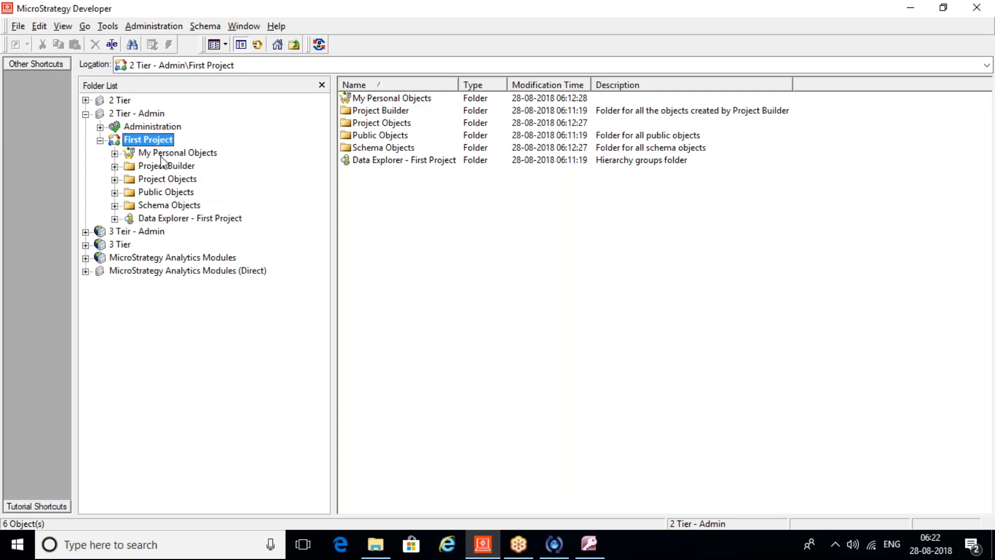
Step: Collapse First Project and open User Manager under Administration
left_click(100, 141)
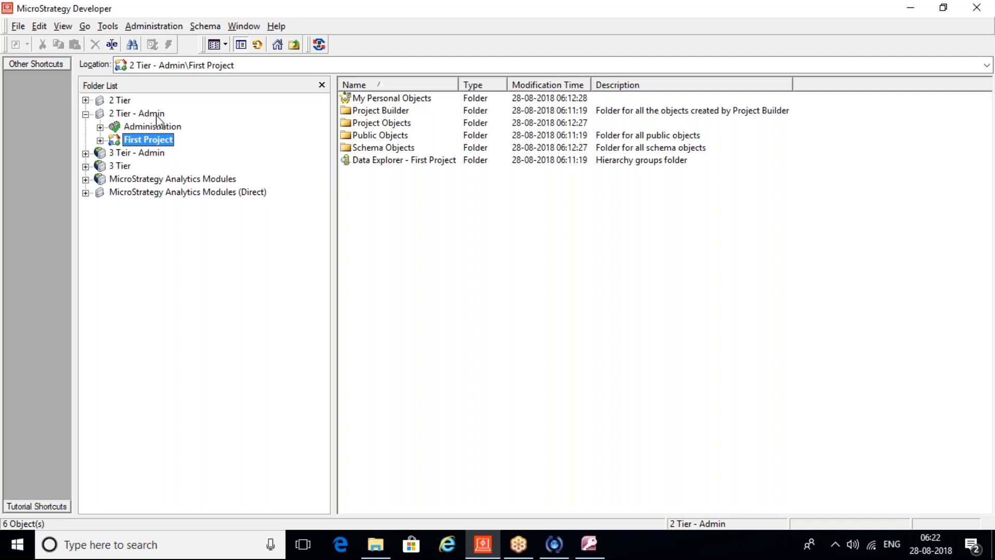
left_click(100, 127)
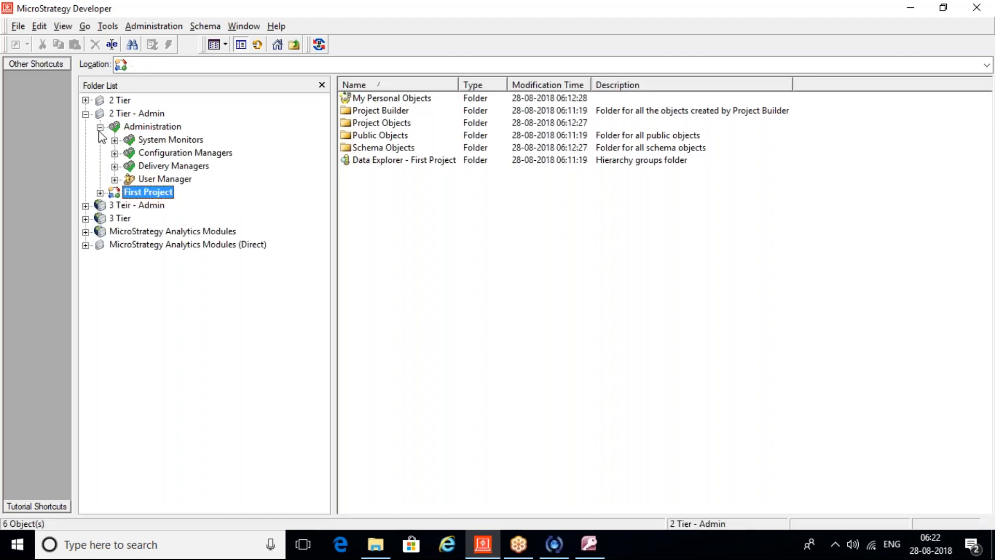
left_click(166, 179)
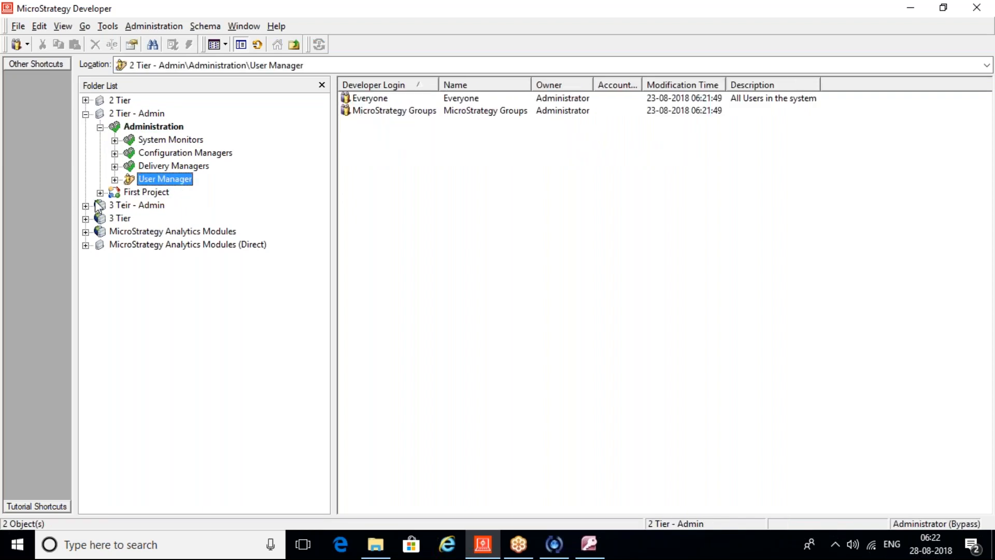
Step: Browse Everyone and the MicroStrategy Groups subgroups (3rd Party Users, LDAP, Architect), ending on Everyone
left_click(115, 179)
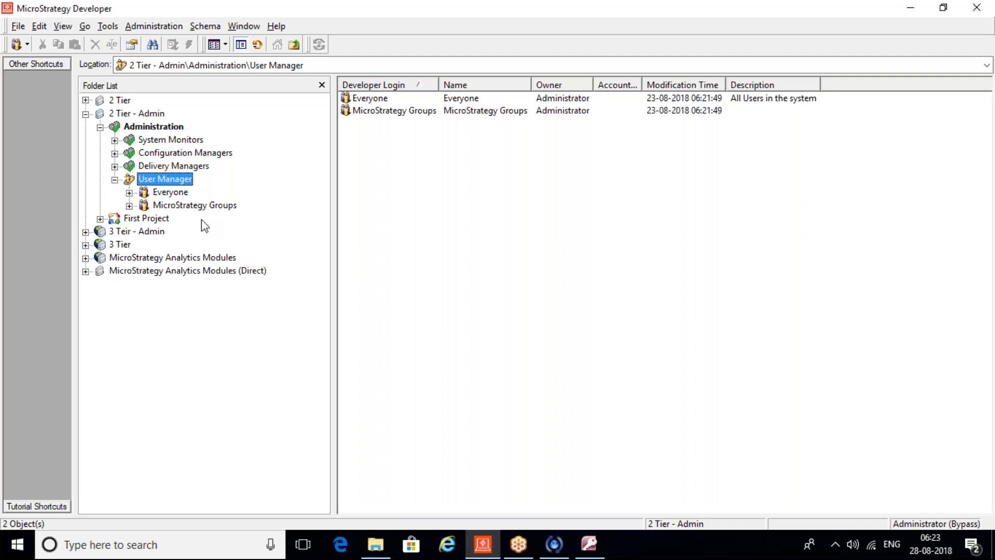
left_click(172, 195)
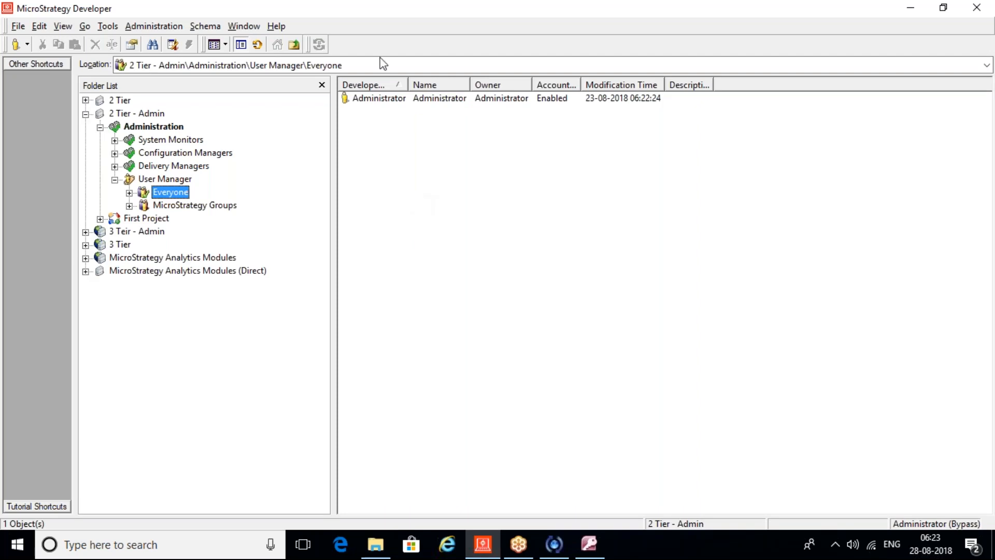
left_click(223, 206)
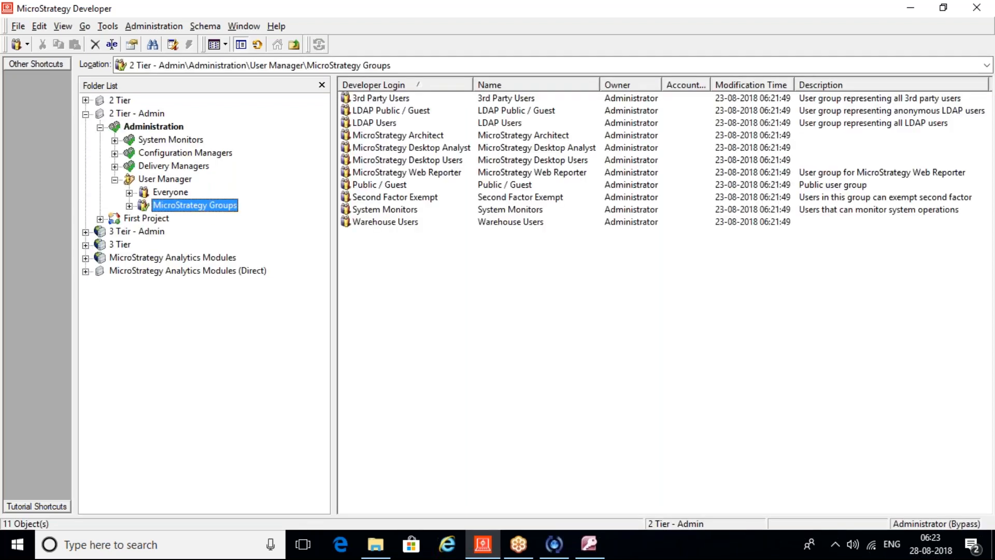
left_click(129, 206)
left_click(196, 218)
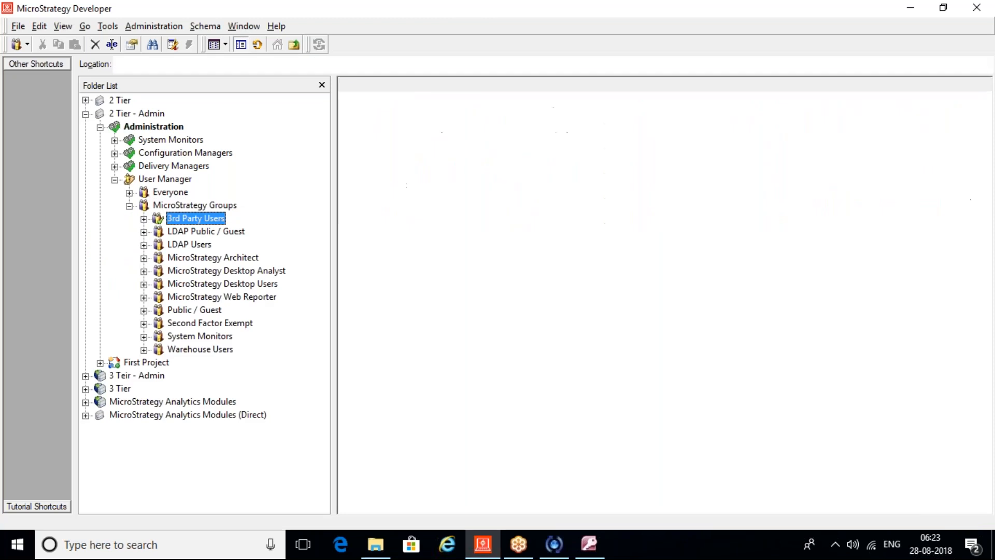
left_click(206, 232)
left_click(189, 245)
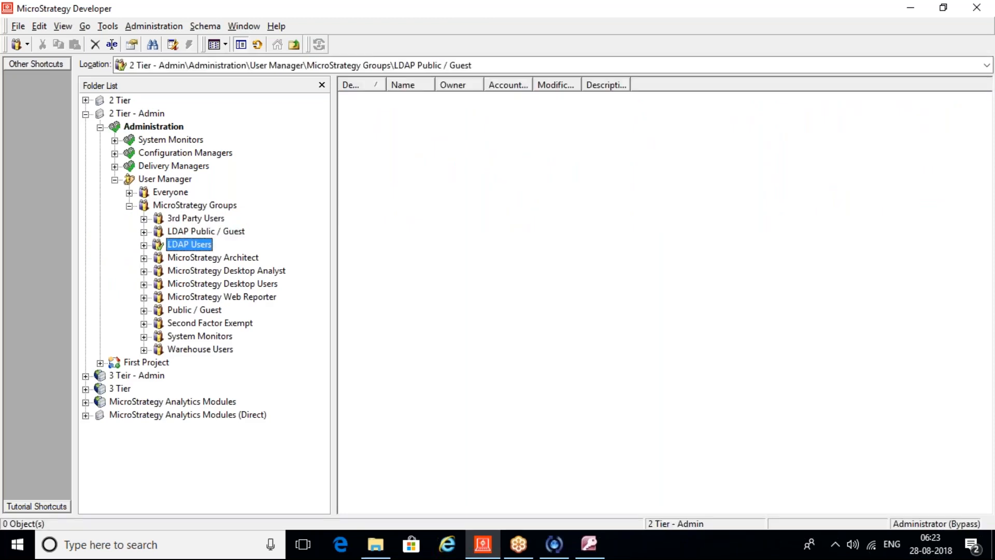
left_click(213, 257)
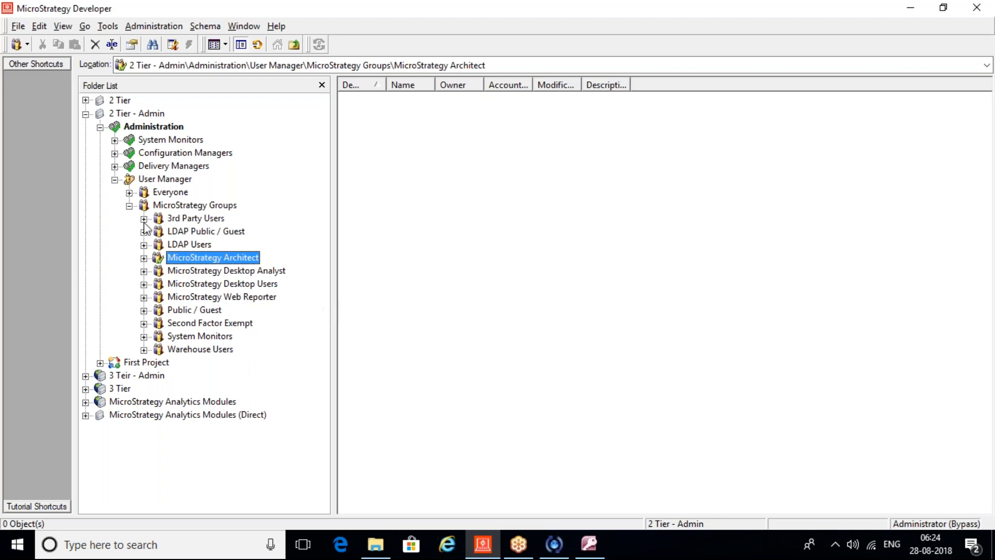
left_click(169, 195)
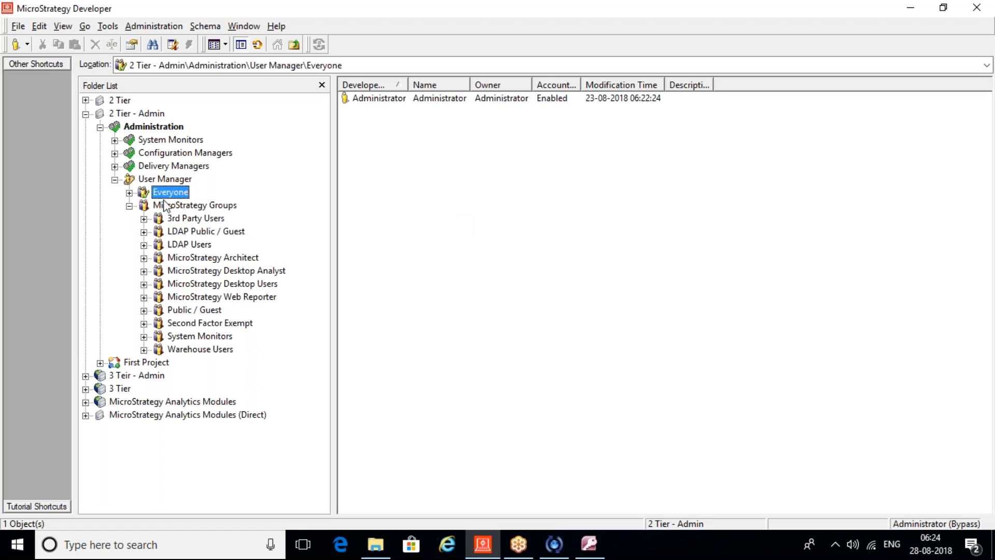
Step: Create a new user with login user1 and full name MSTR Training
right_click(455, 150)
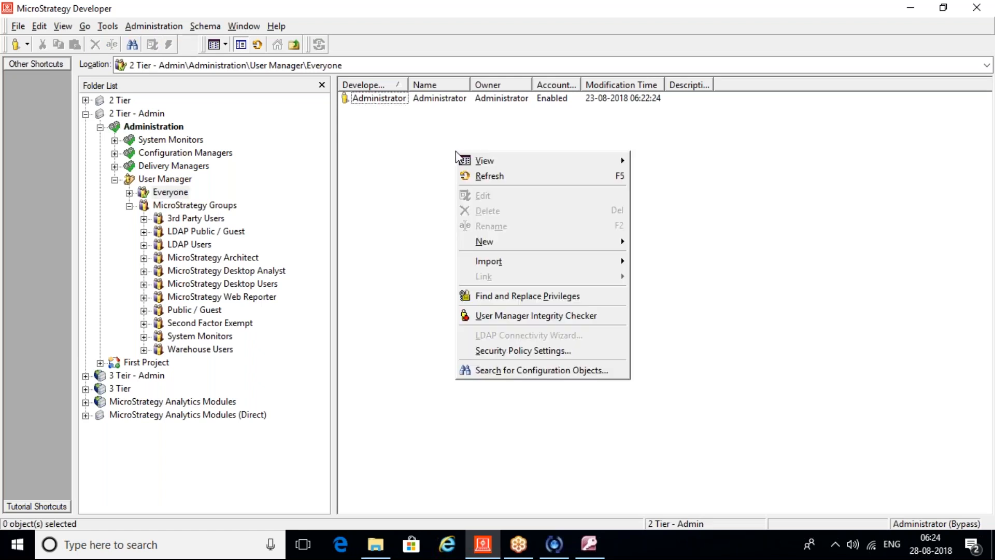
mouse_move(539, 241)
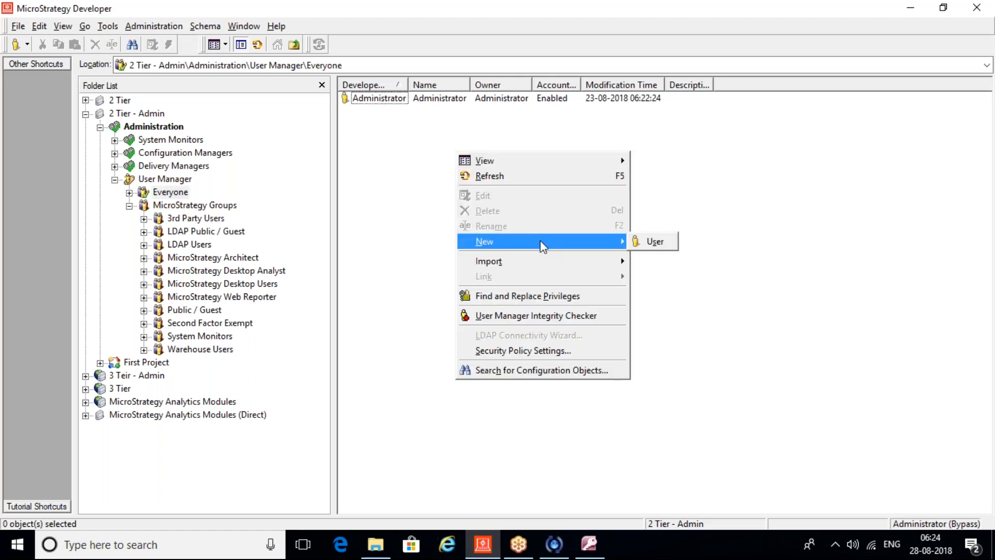
left_click(656, 242)
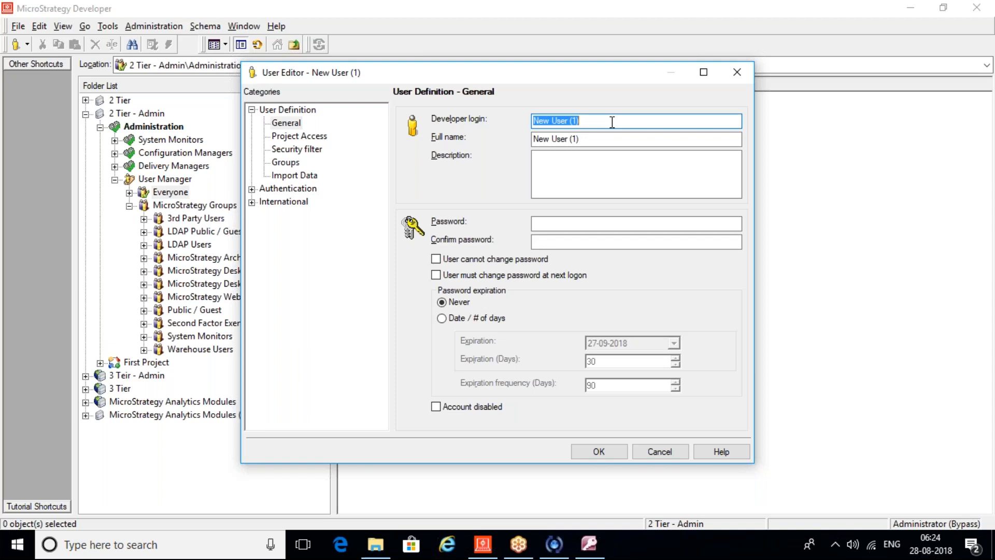
type("user1")
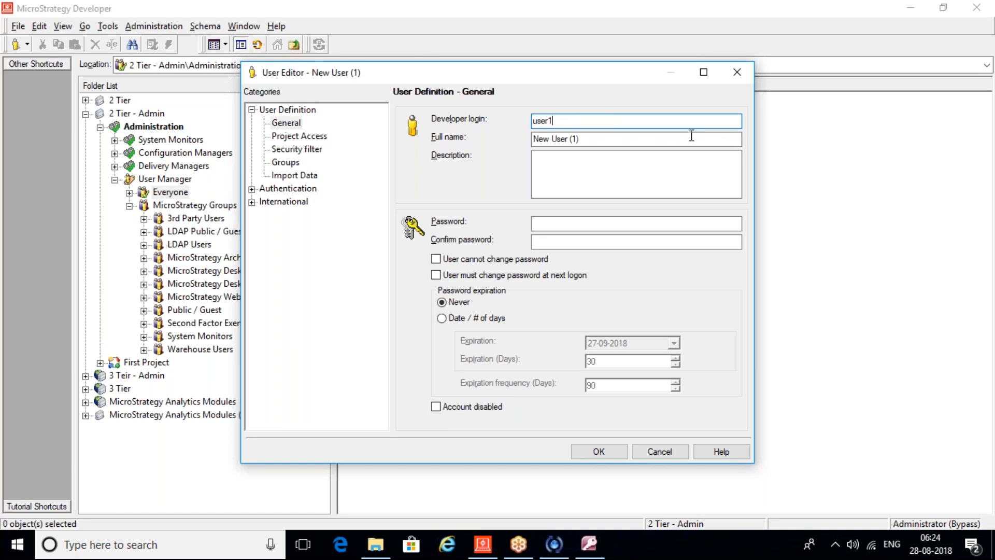
left_click(638, 143)
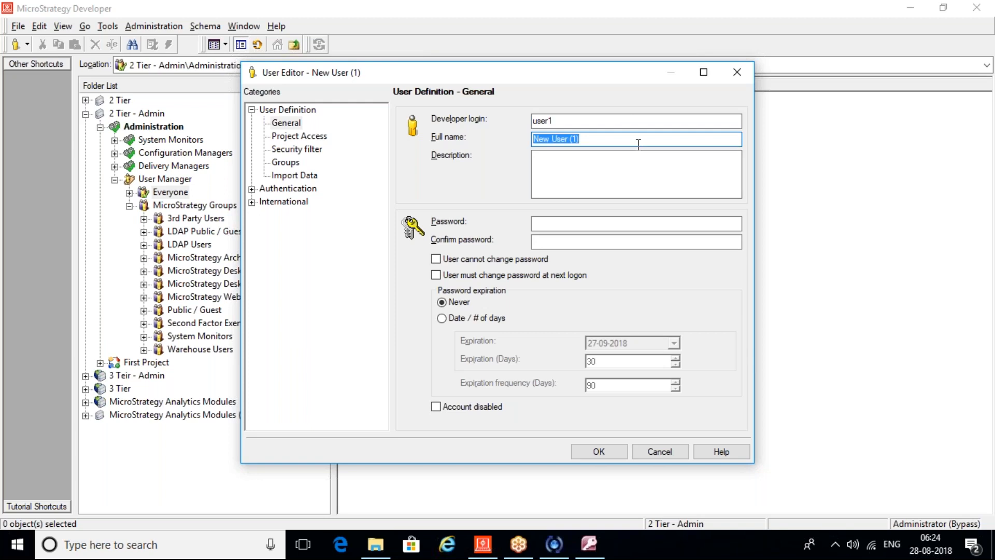
type("MSTR Training")
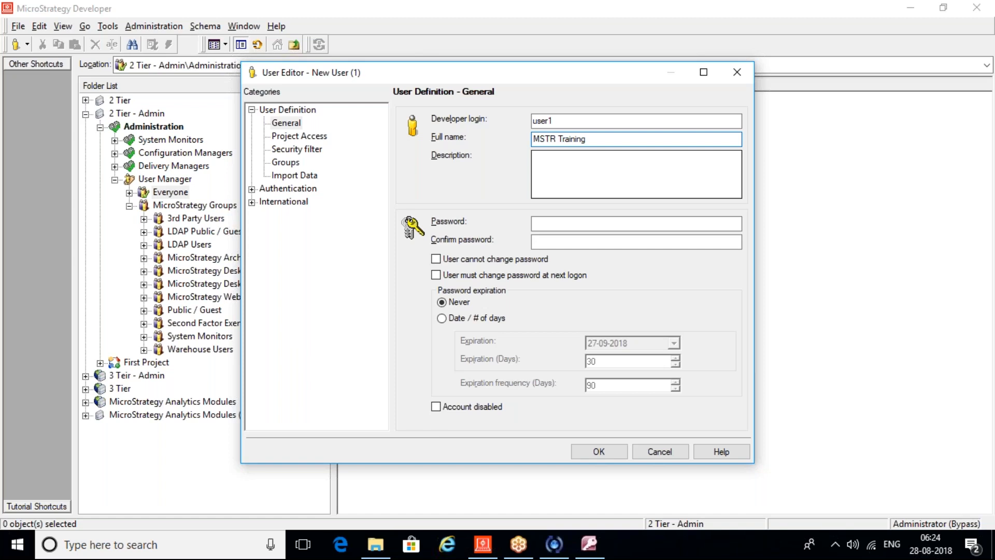
Step: Add description 'First Use in MSTR', enter the password, and require a change at next logon
left_click(575, 167)
type("First USer")
key("BackSpace")
key("BackSpace")
type("se in MSTR")
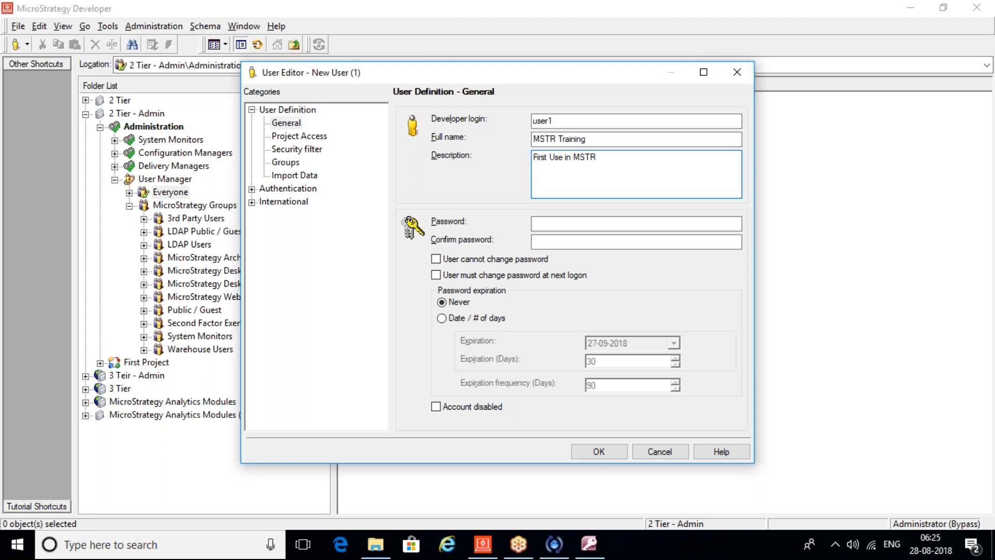
left_click(578, 222)
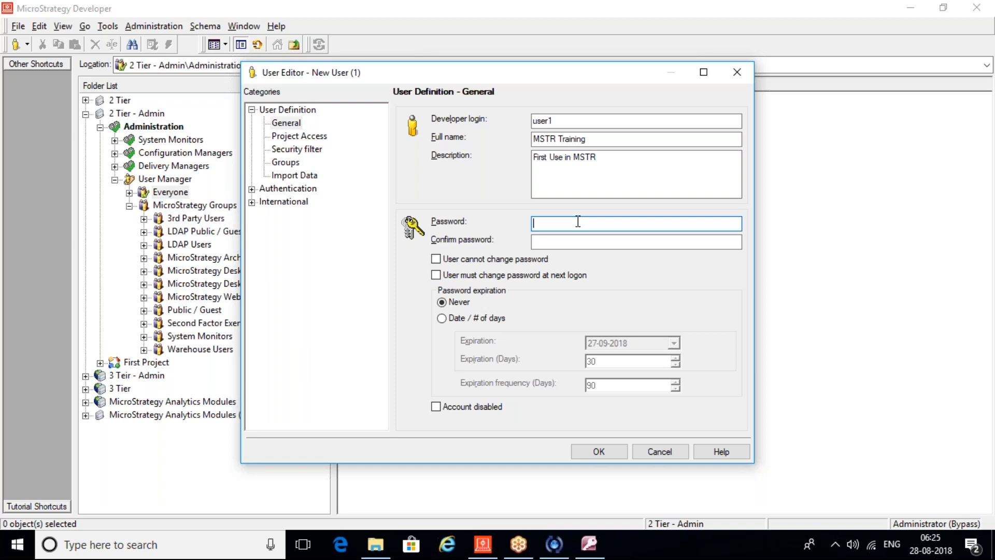
type("*****")
key("Tab")
type("*****")
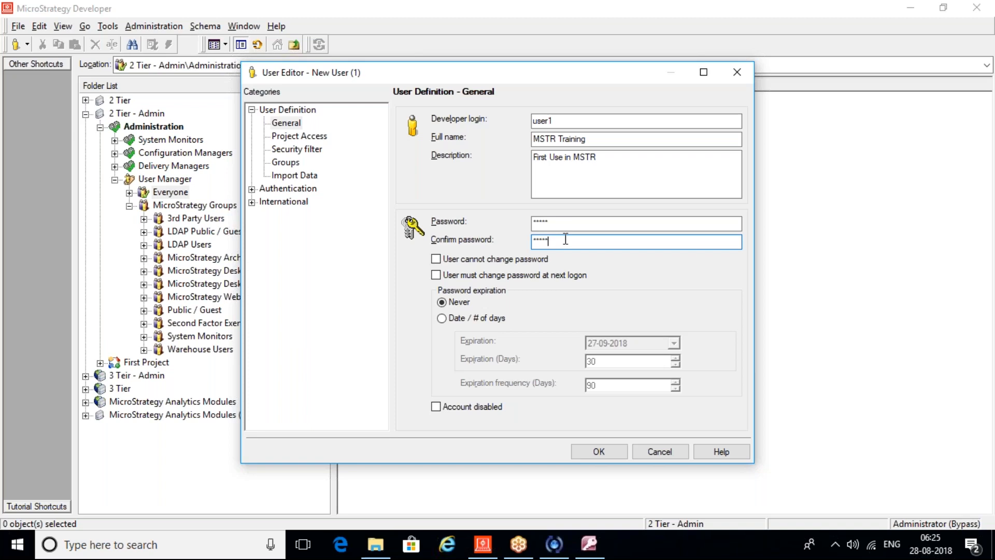
left_click(435, 259)
left_click(435, 261)
left_click(437, 277)
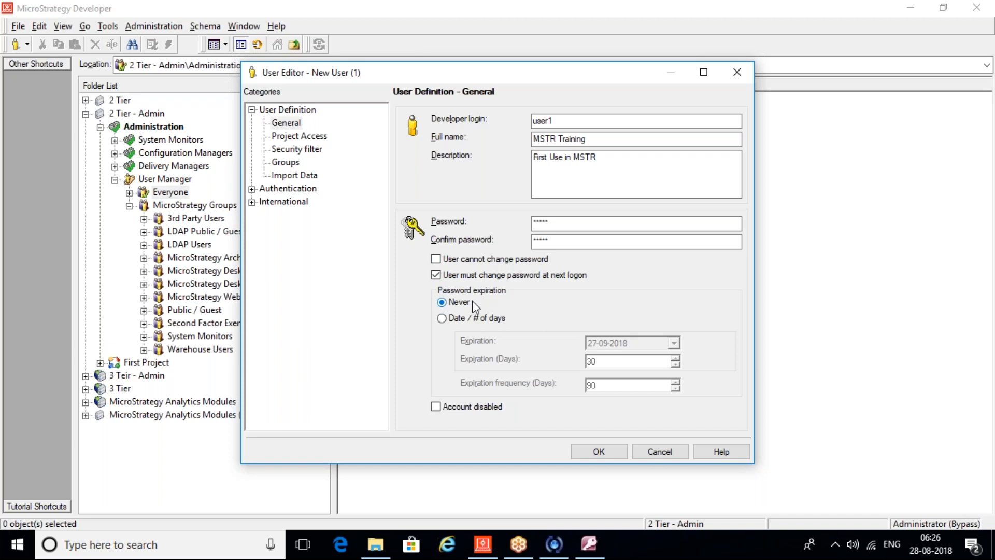
Step: Set the password to expire by date (27-09-2018, 30 days) and show Project Access
left_click(441, 318)
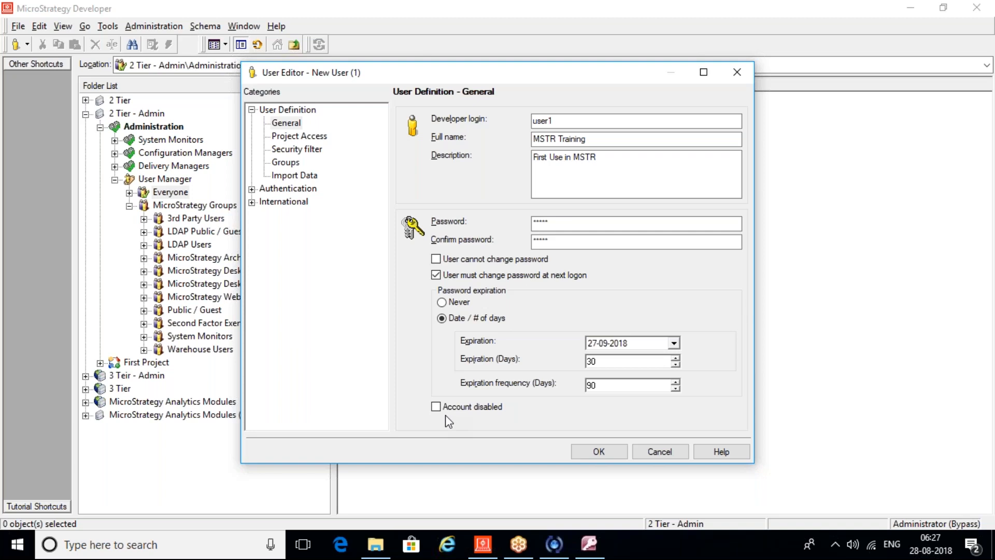
left_click(295, 137)
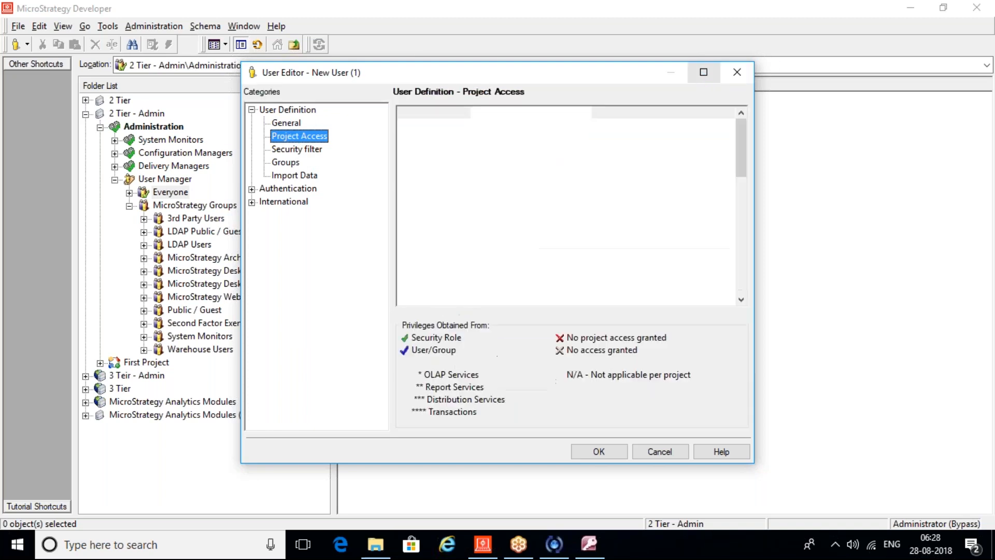
Step: Maximize the User Editor and browse the Analyst, Web Reporter, Desktop and Deliveries privilege groups
left_click(703, 72)
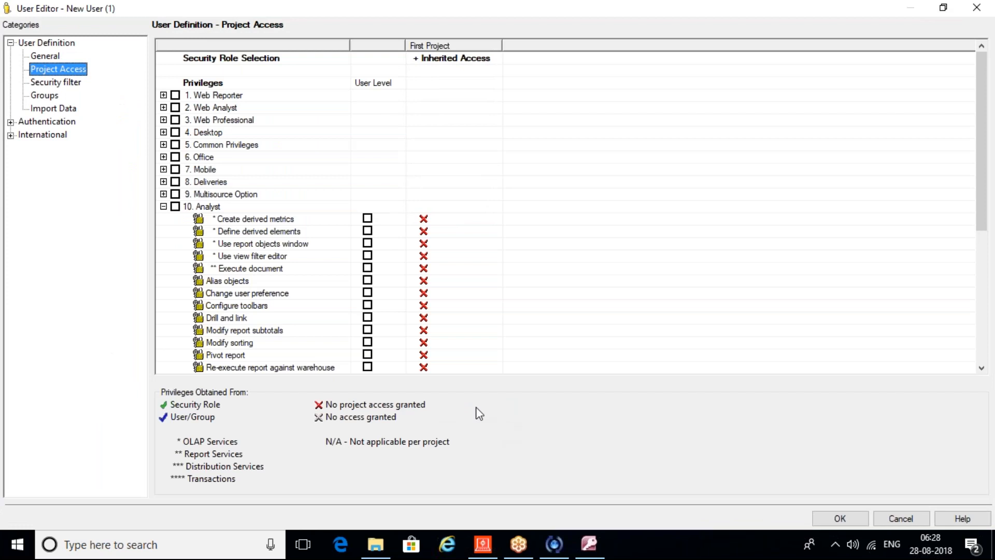
left_click(166, 210)
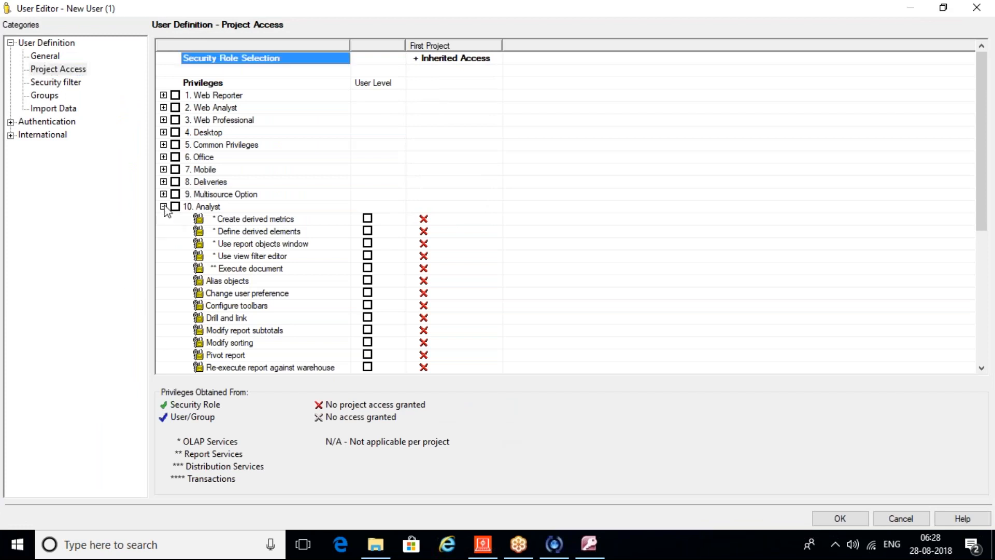
left_click(165, 207)
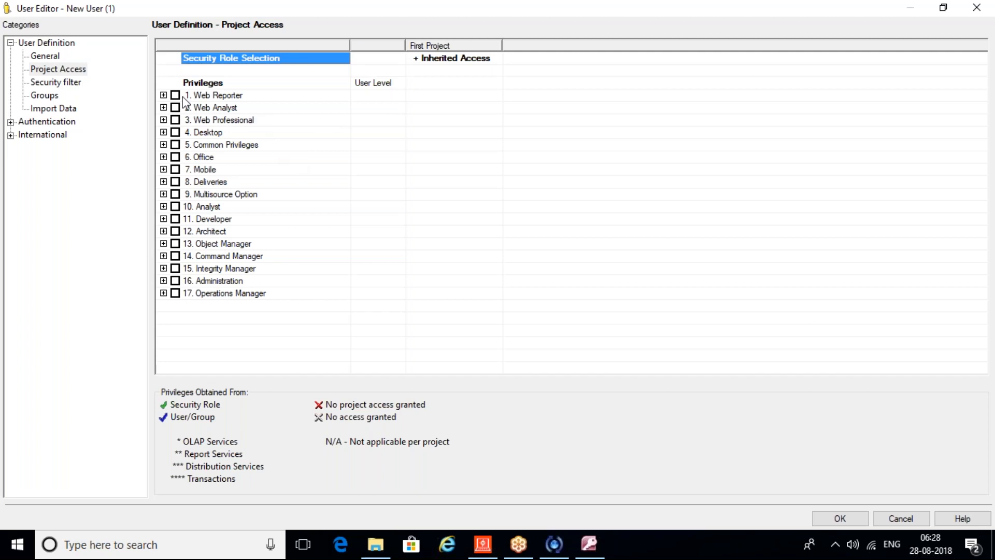
left_click(164, 98)
left_click(164, 96)
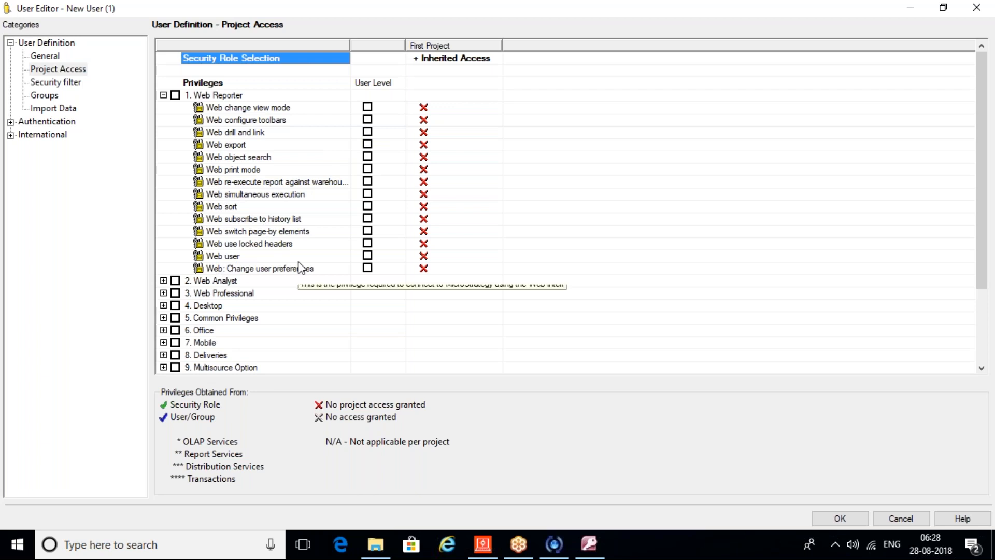
left_click(163, 95)
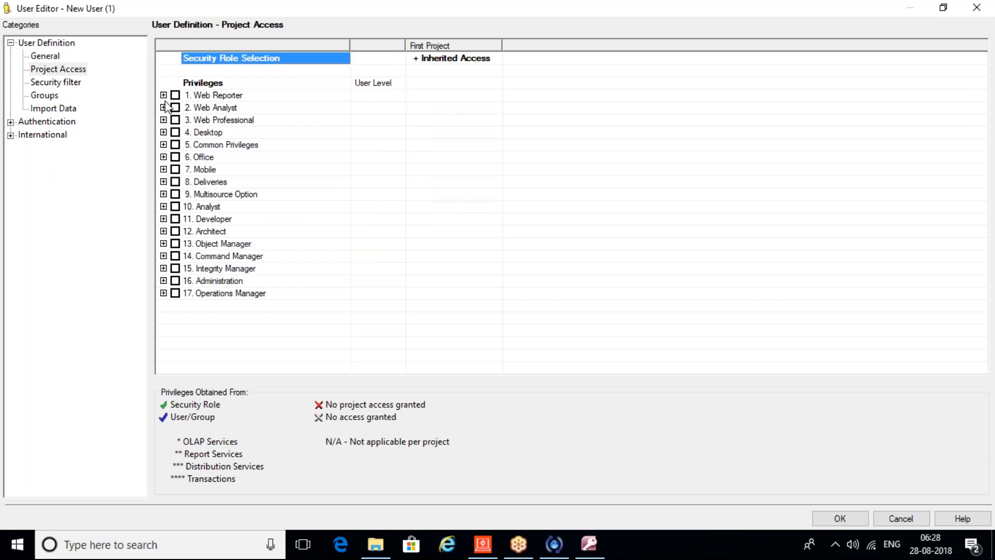
left_click(163, 132)
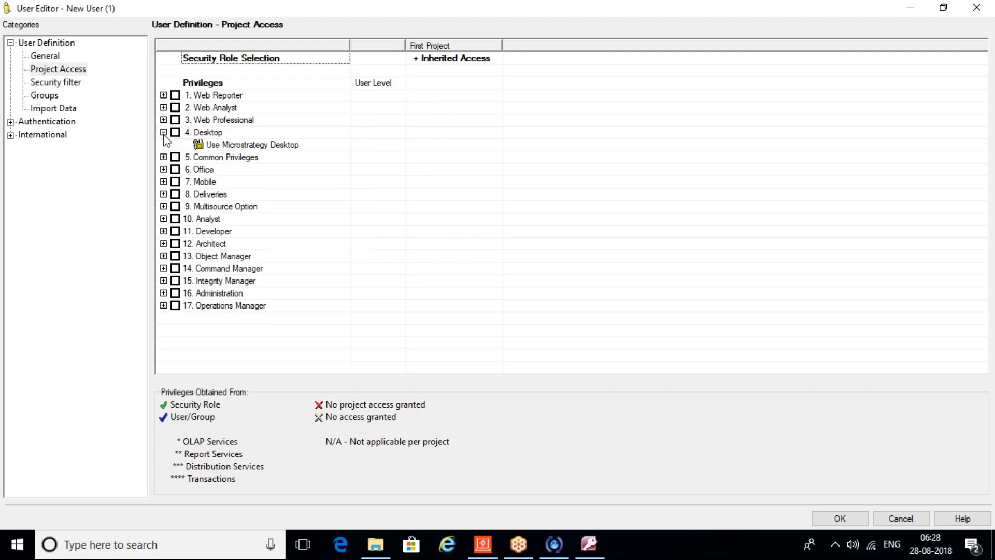
left_click(164, 194)
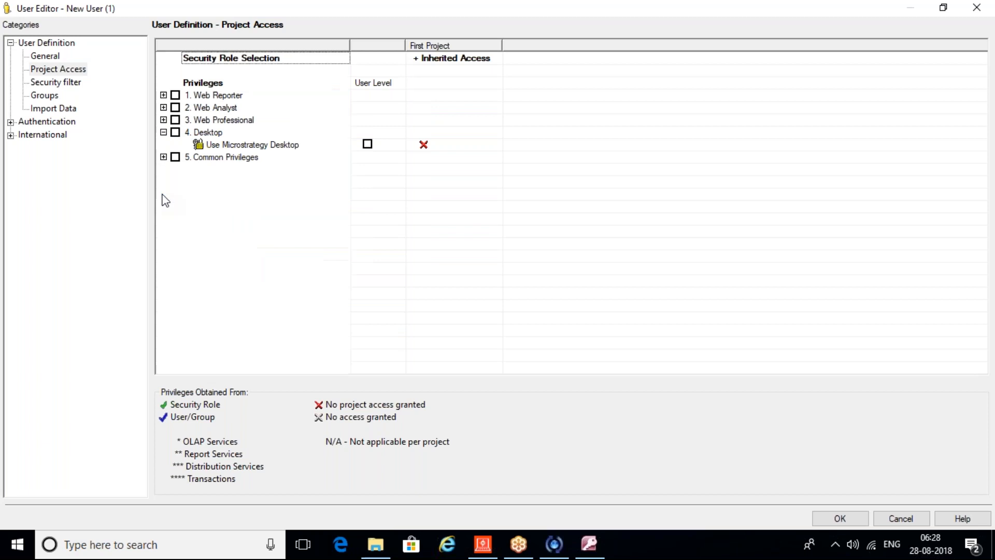
Step: Collapse Deliveries and open First Project's security role dropdown
left_click_drag(981, 150, 967, 205)
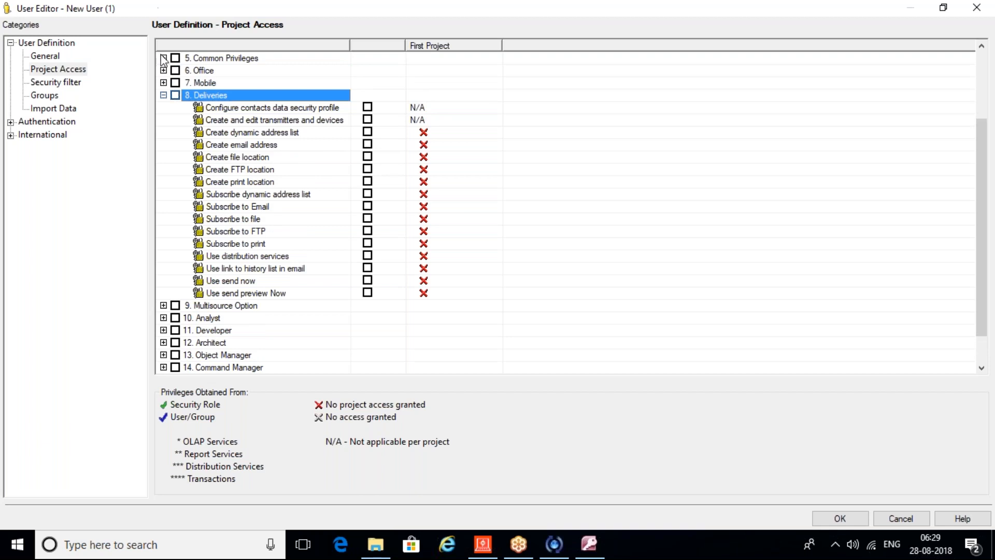
left_click(164, 94)
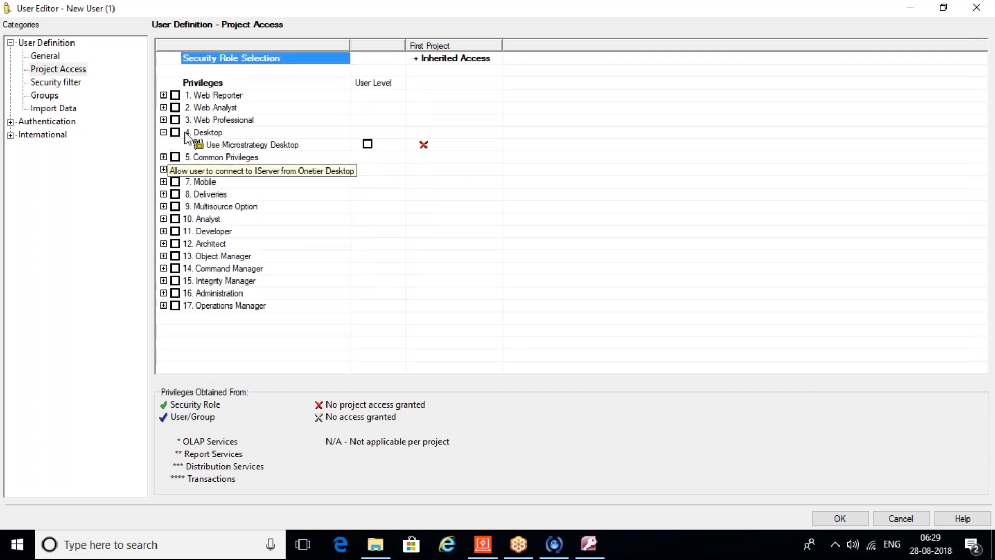
left_click(433, 60)
left_click(431, 59)
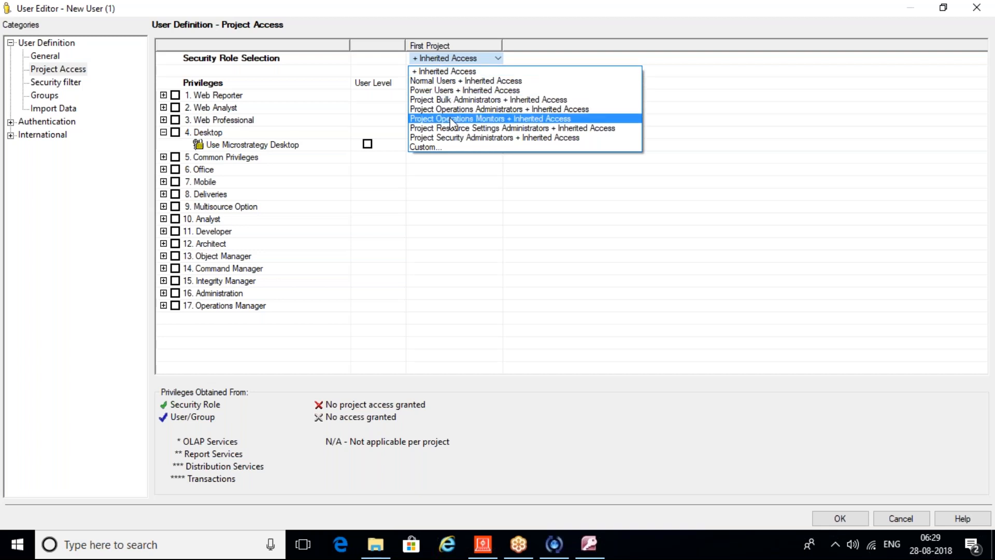
Step: Assign the user the Power Users + Inherited Access security role on First Project
left_click(444, 79)
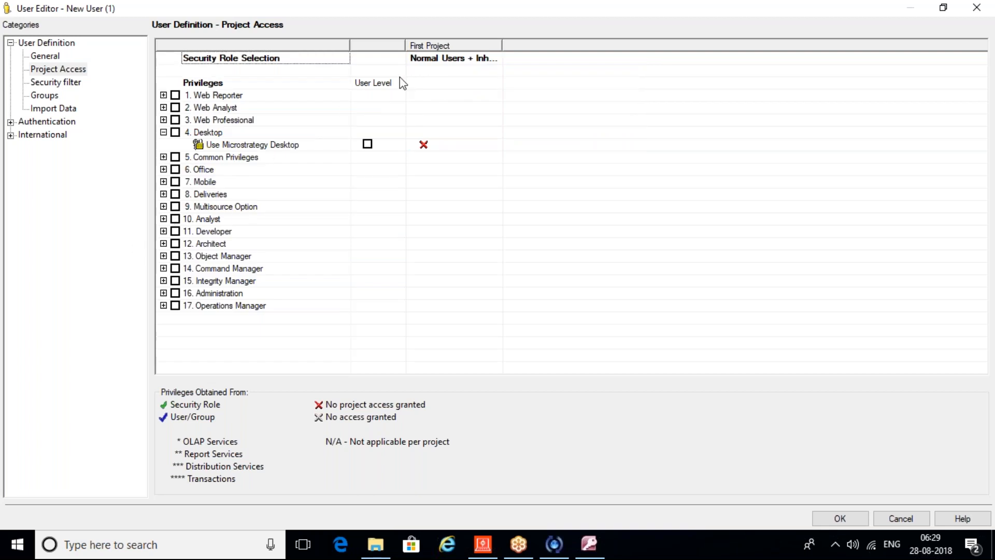
left_click(428, 64)
left_click(428, 65)
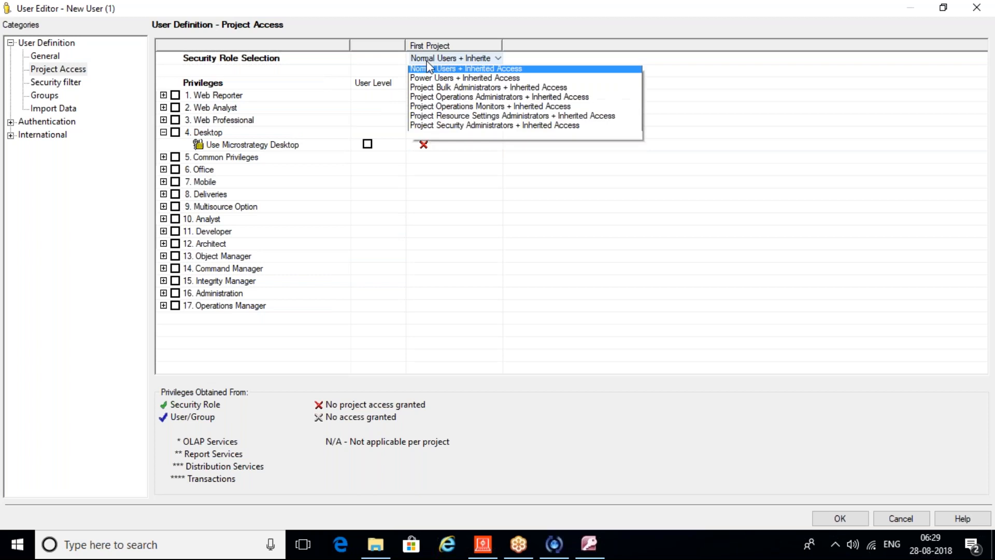
left_click(433, 89)
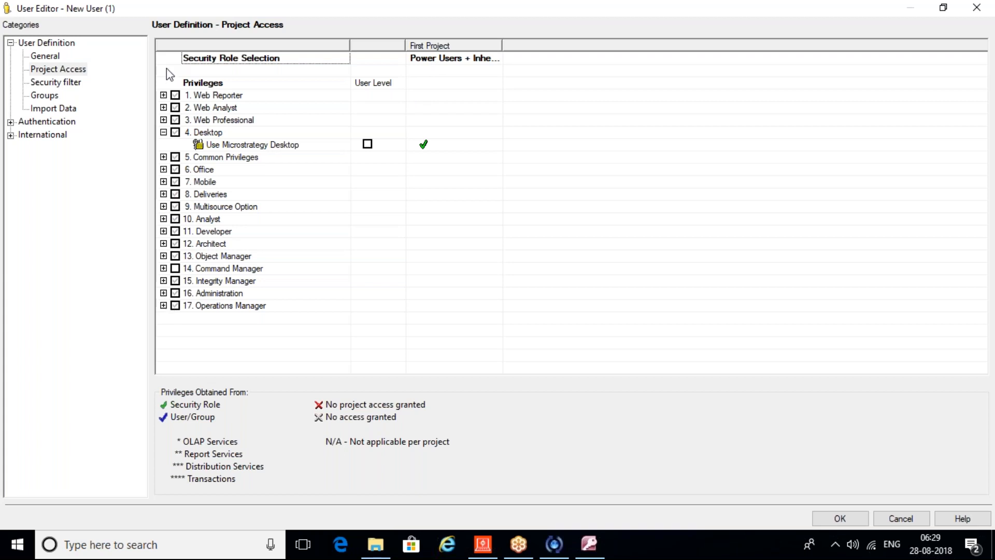
Step: Review the Web Reporter and Web Analyst privileges the role grants
left_click(164, 96)
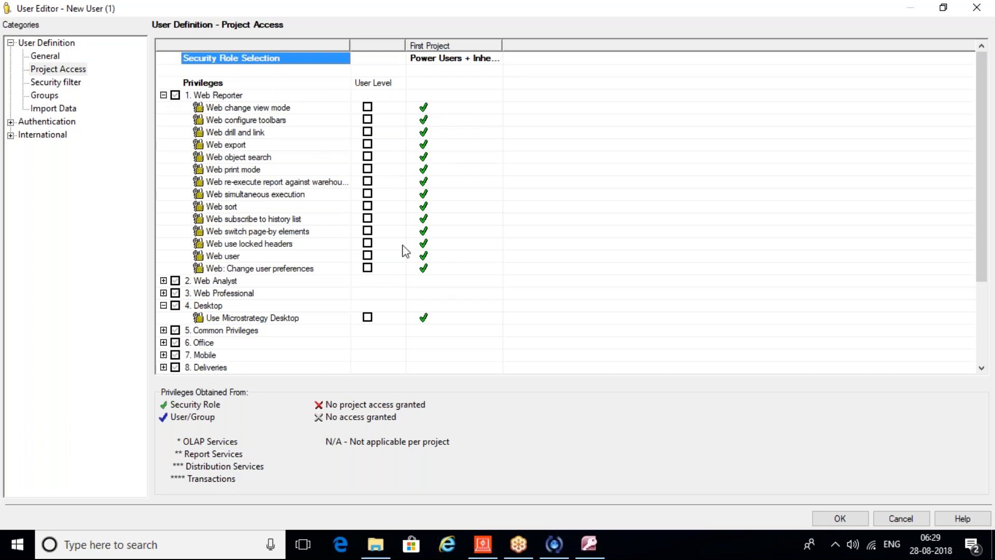
left_click(163, 95)
left_click(163, 107)
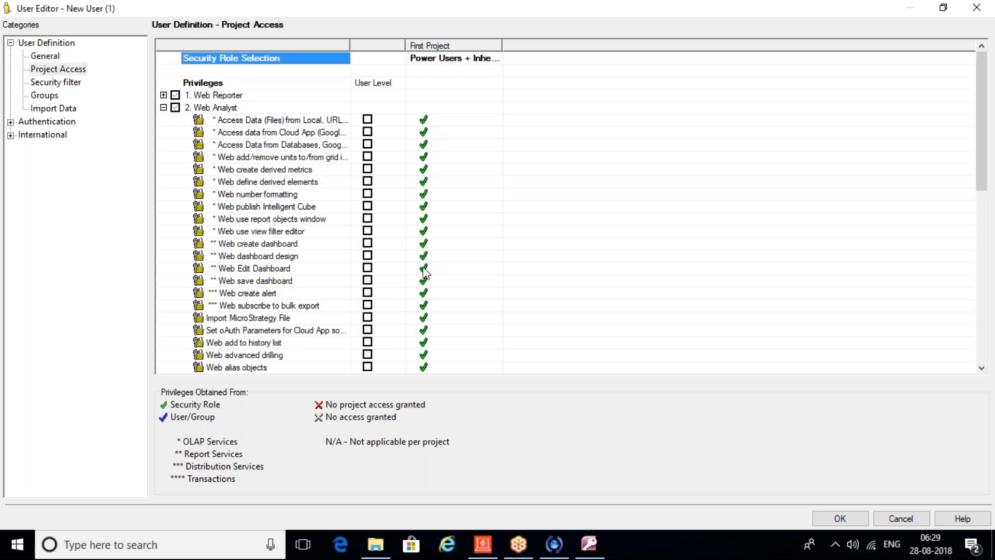
left_click(161, 112)
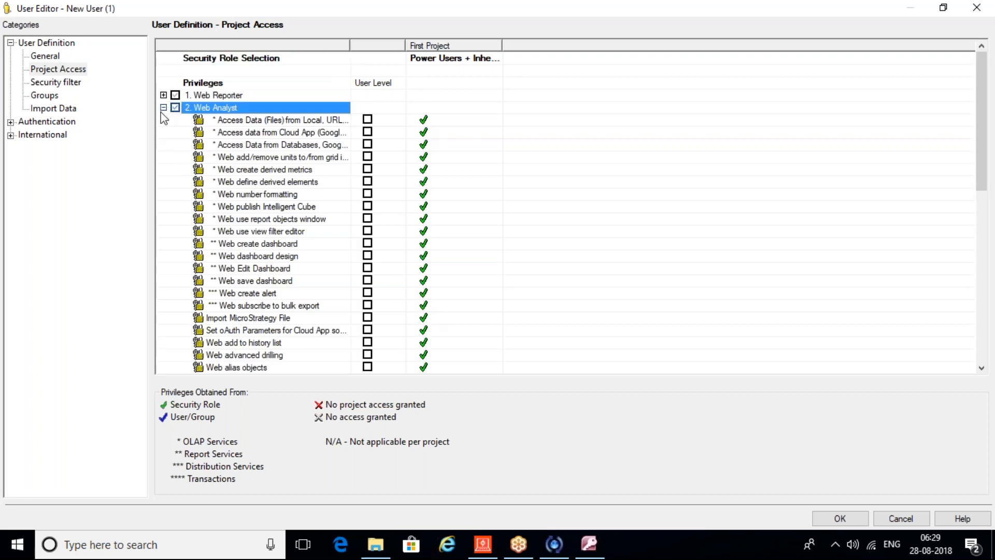
left_click(163, 108)
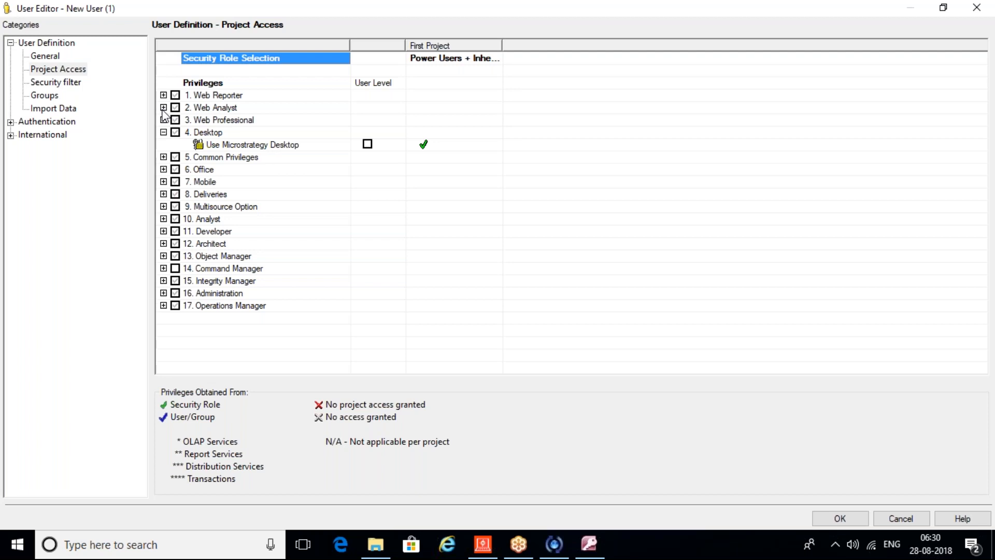
left_click(162, 221)
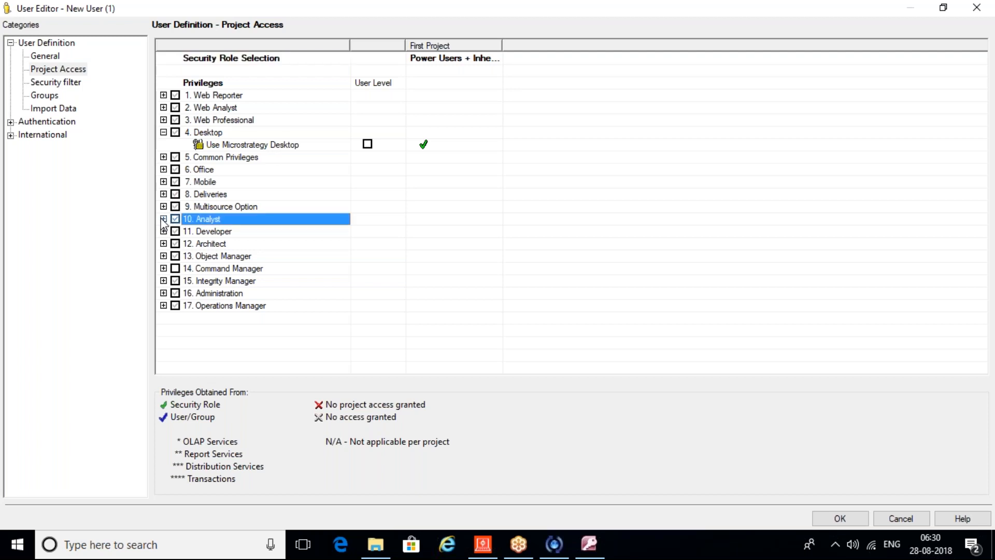
left_click(163, 218)
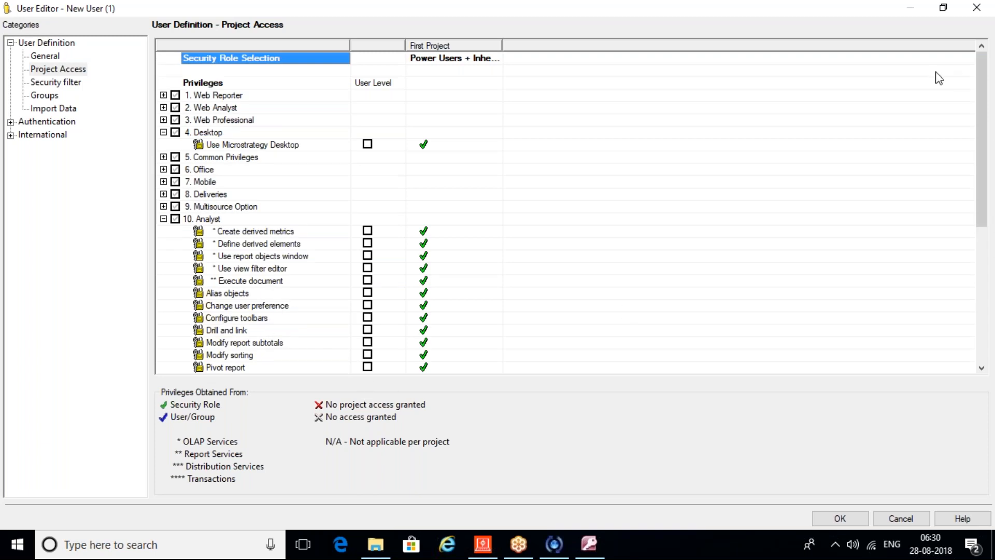
left_click_drag(979, 83, 985, 269)
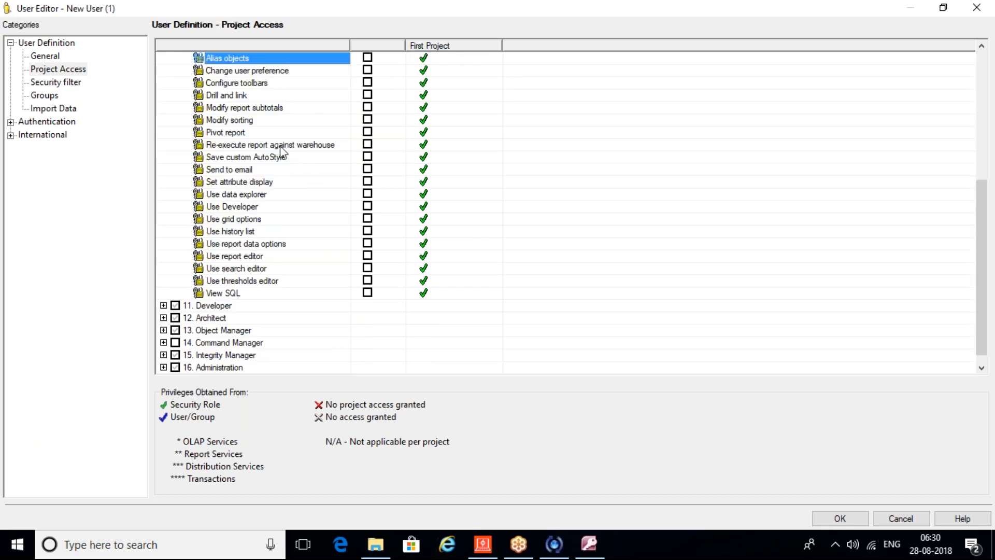
left_click_drag(987, 273, 979, 122)
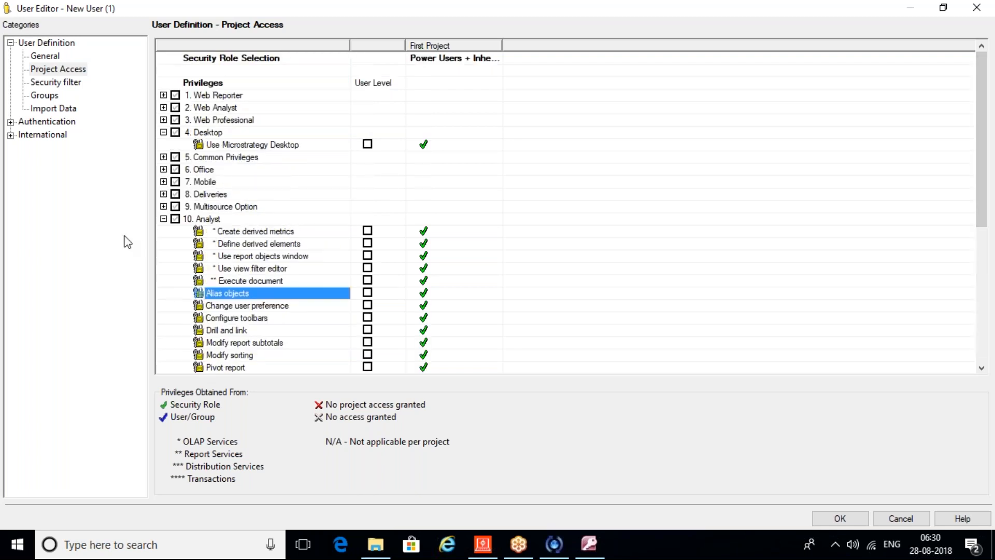
left_click(163, 218)
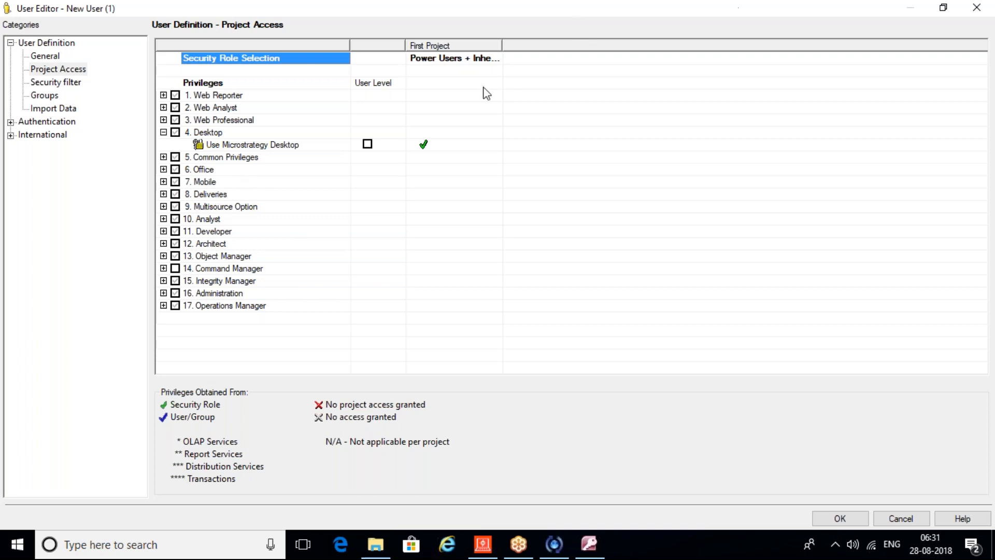
Step: Save the new user and disconnect the 2 Tier - Admin project source
left_click(853, 521)
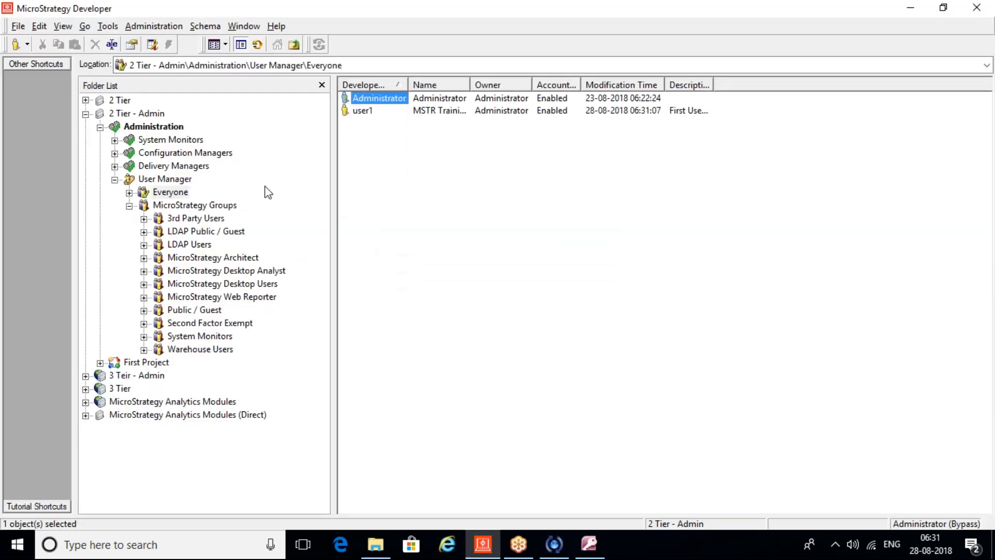
right_click(129, 114)
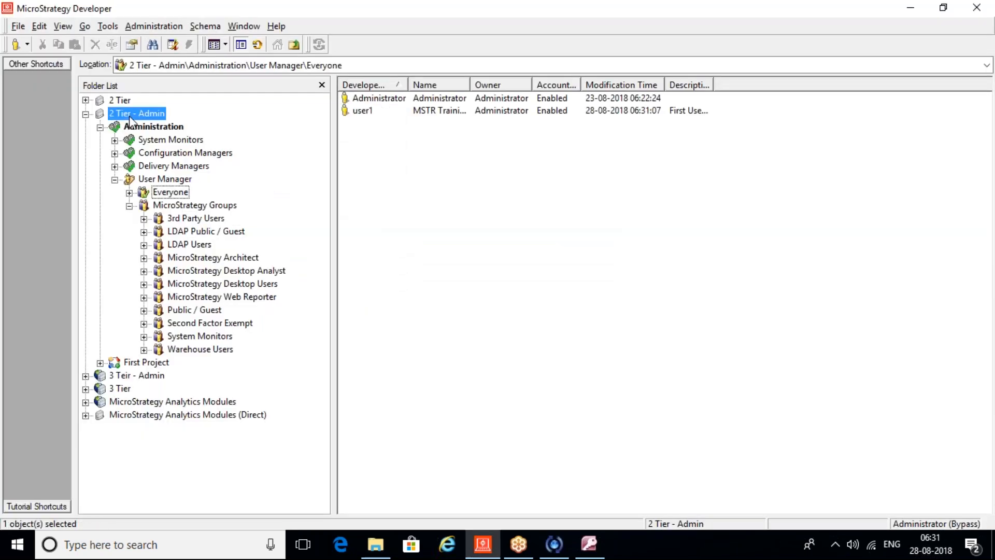
left_click(176, 127)
Step: Reconnect to 2 Tier - Admin, logging in as user1 with its password
double_click(127, 115)
double_click(572, 256)
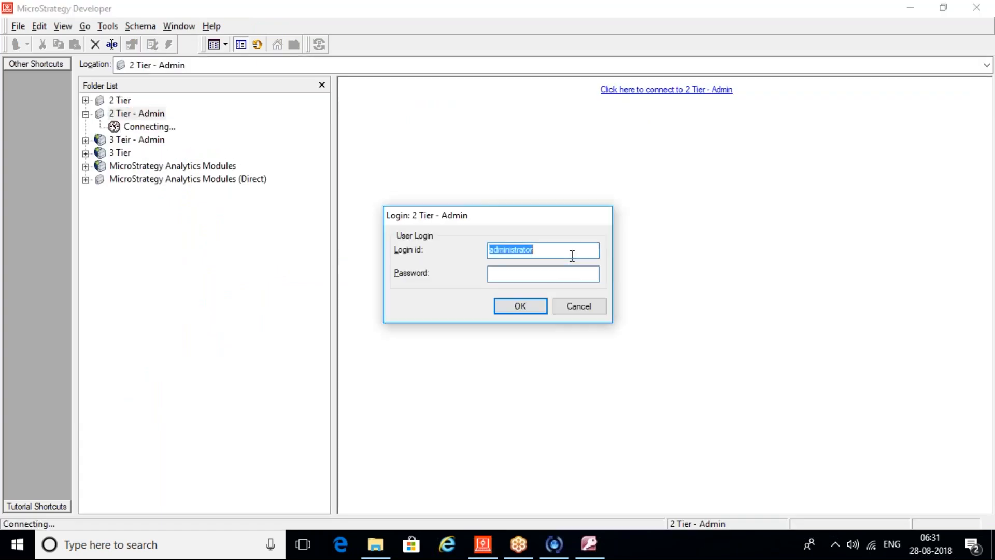
type("user1")
key("Tab")
type("*****")
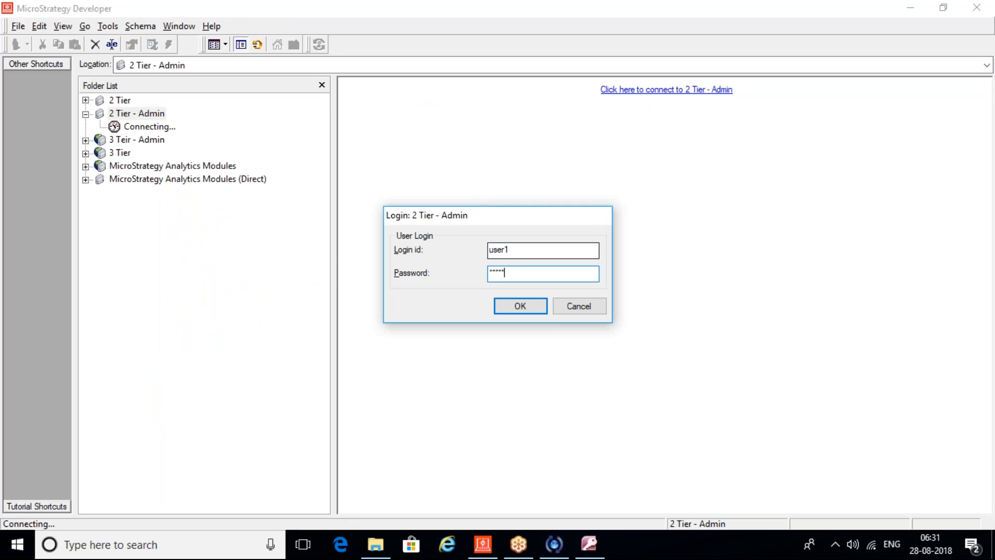
key("Return")
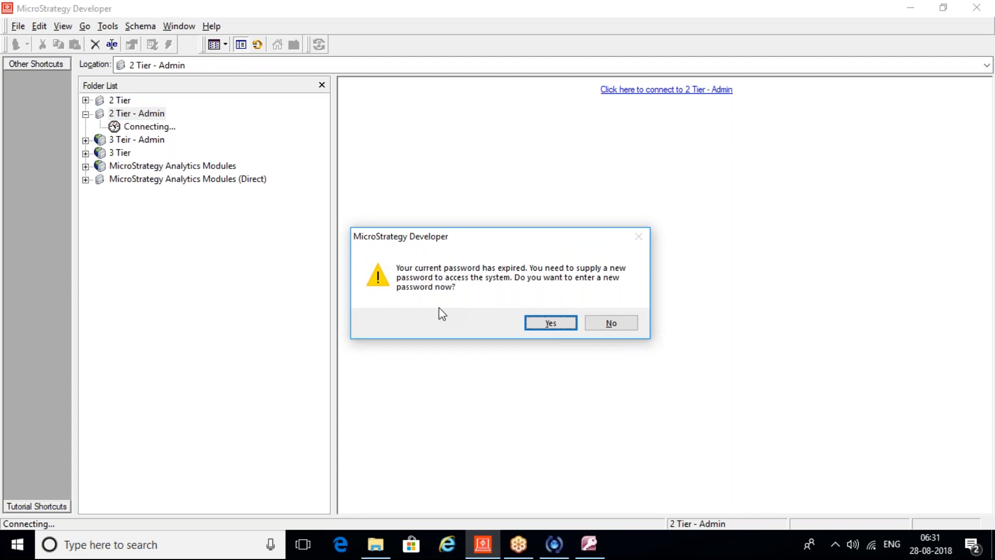
Step: Replace user1's expired password with a new one and open First Project
left_click(564, 325)
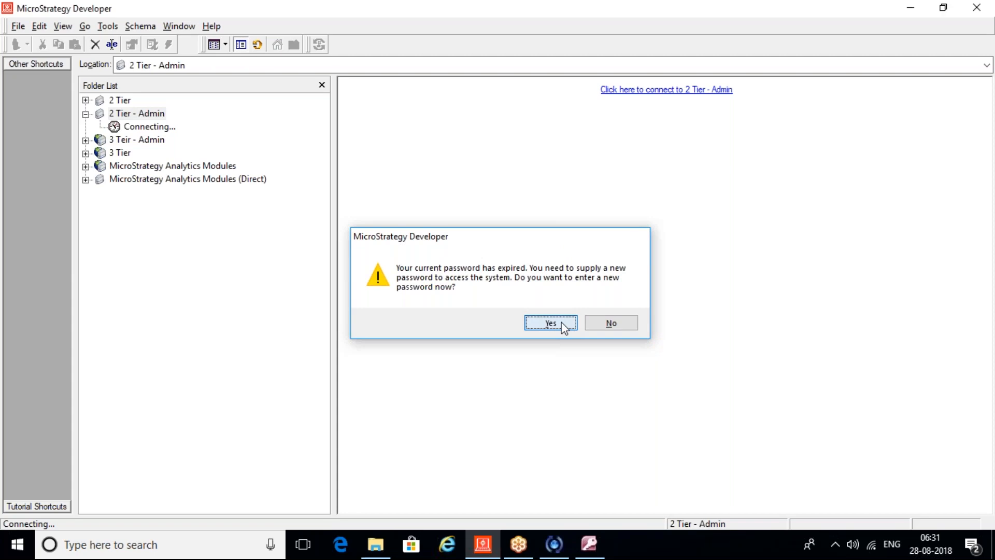
type("*****")
key("Tab")
type("*****")
key("Tab")
type("*****")
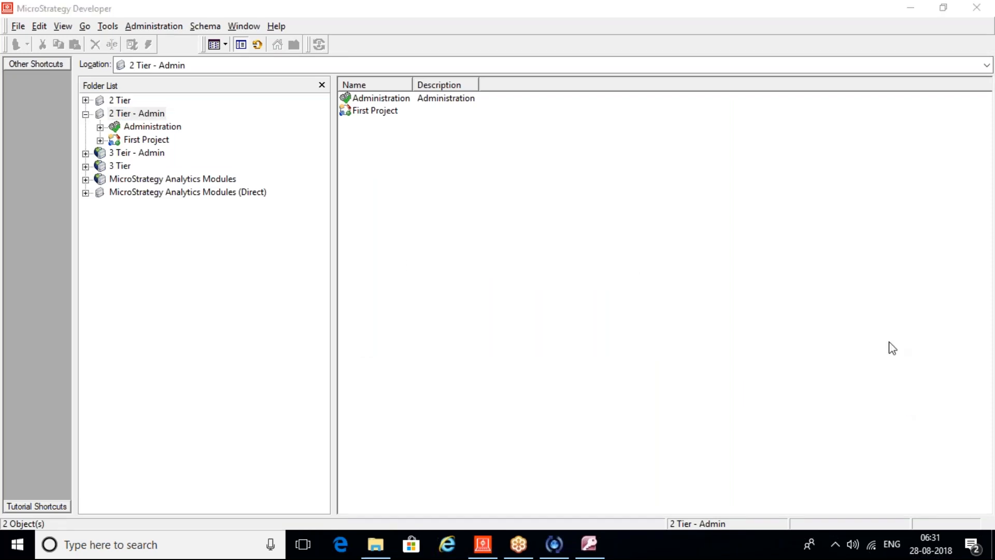
double_click(130, 140)
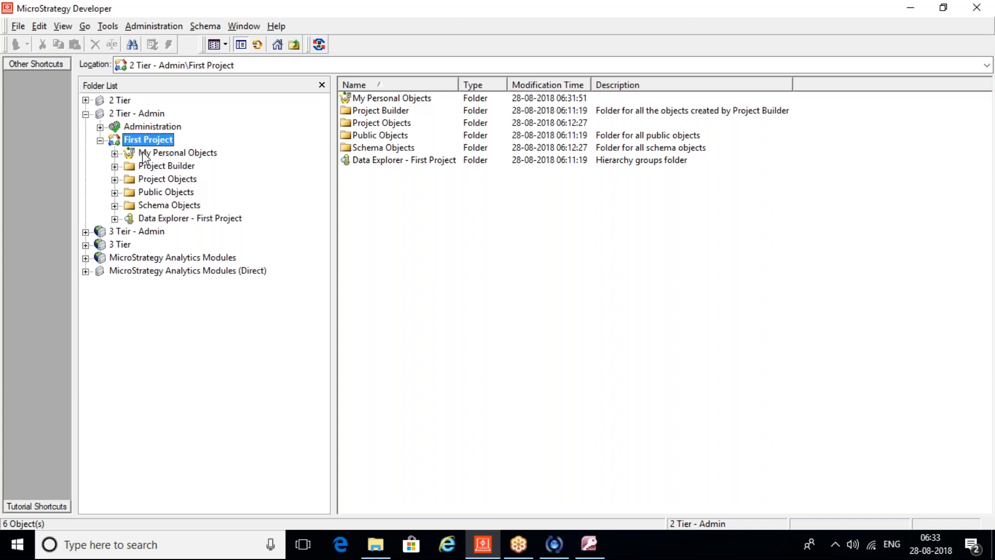
Step: Expand Administration to reveal System Monitors and User Manager
left_click(102, 129)
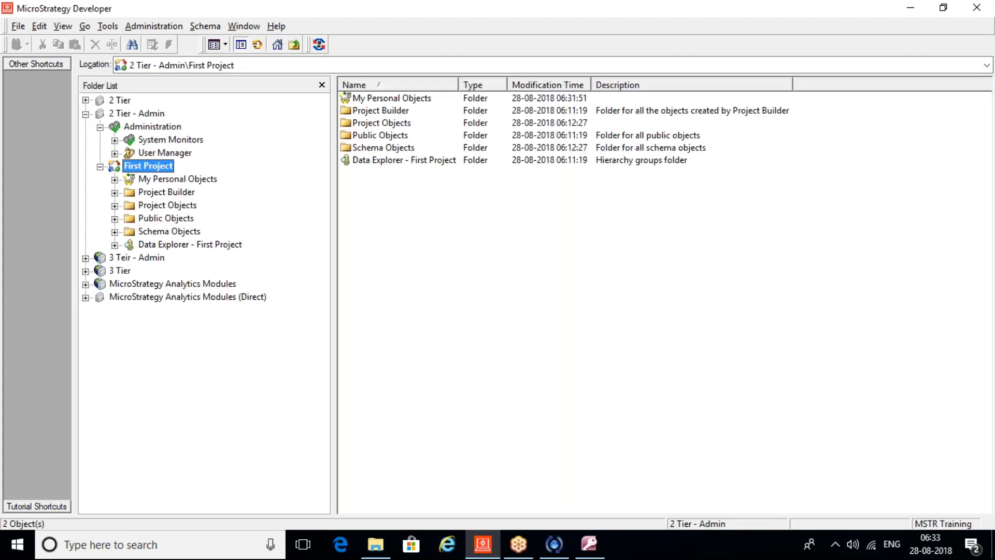
Step: Check which actions user1 offers in User Manager's Everyone list
double_click(165, 152)
left_click(170, 166)
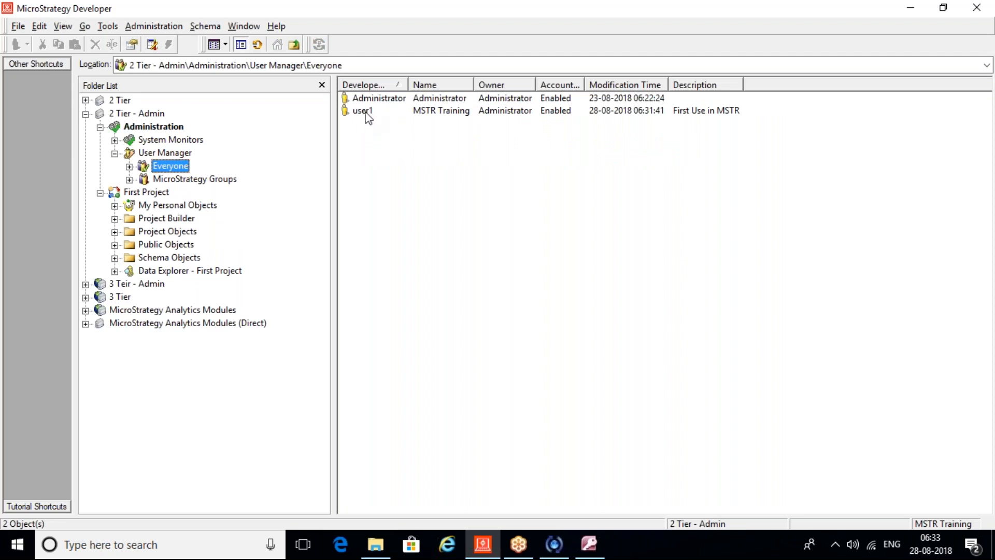
key("Tab")
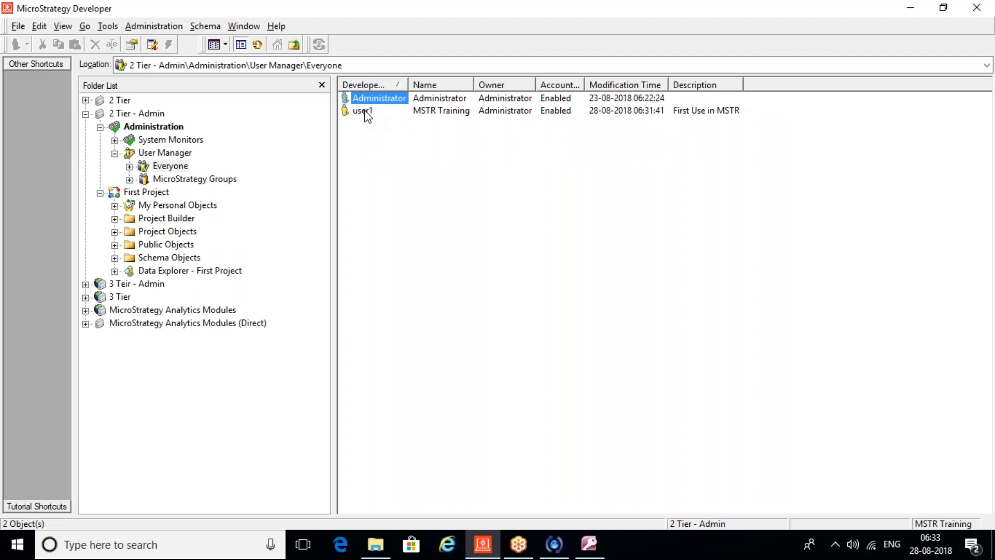
right_click(364, 111)
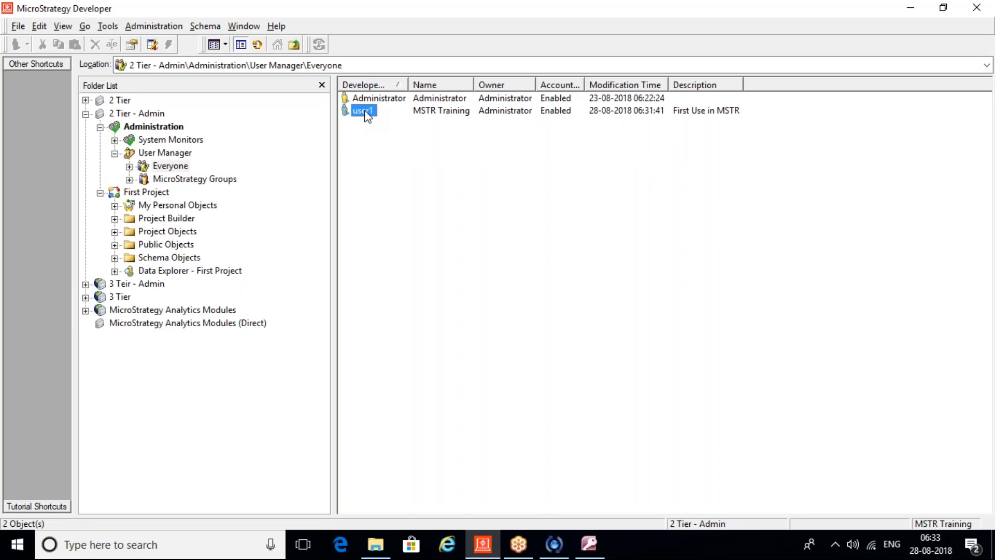
left_click(409, 189)
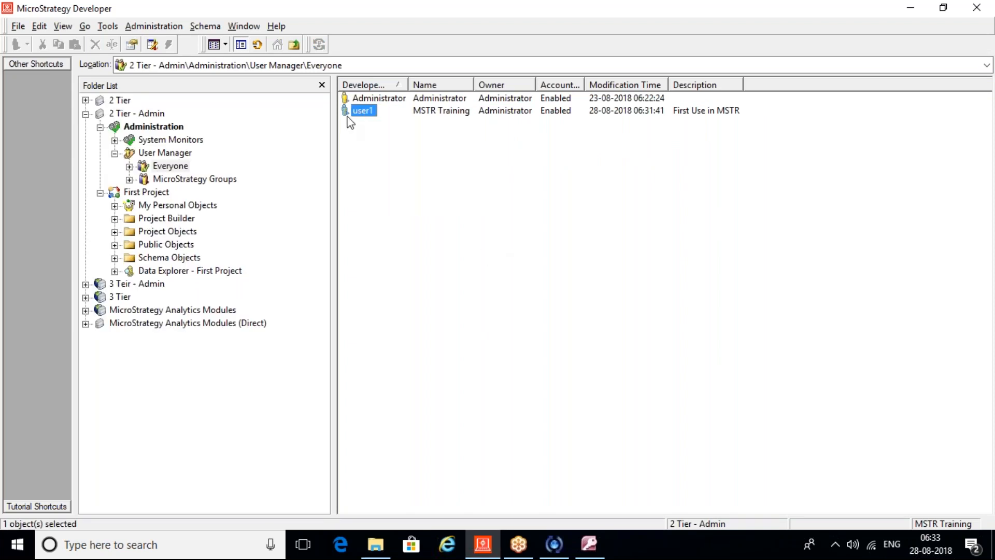
right_click(361, 112)
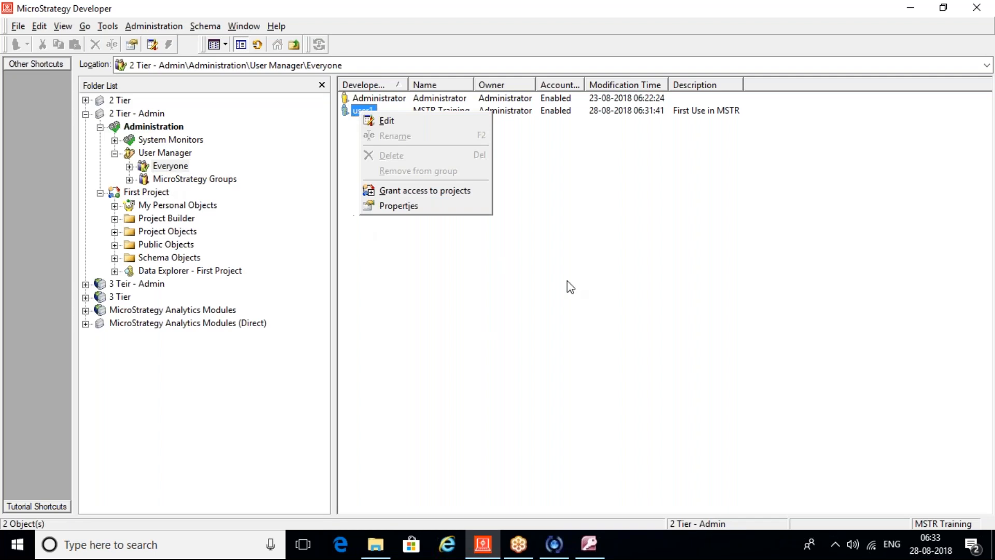
left_click(498, 281)
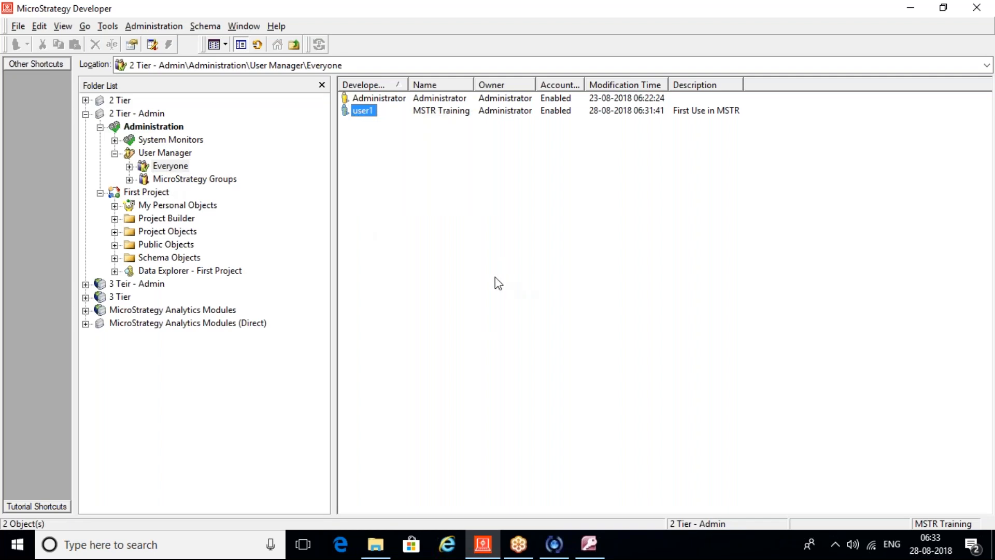
Step: Re-expand User Manager > Everyone and review user1's actions again
left_click(161, 155)
left_click(129, 165)
left_click(171, 166)
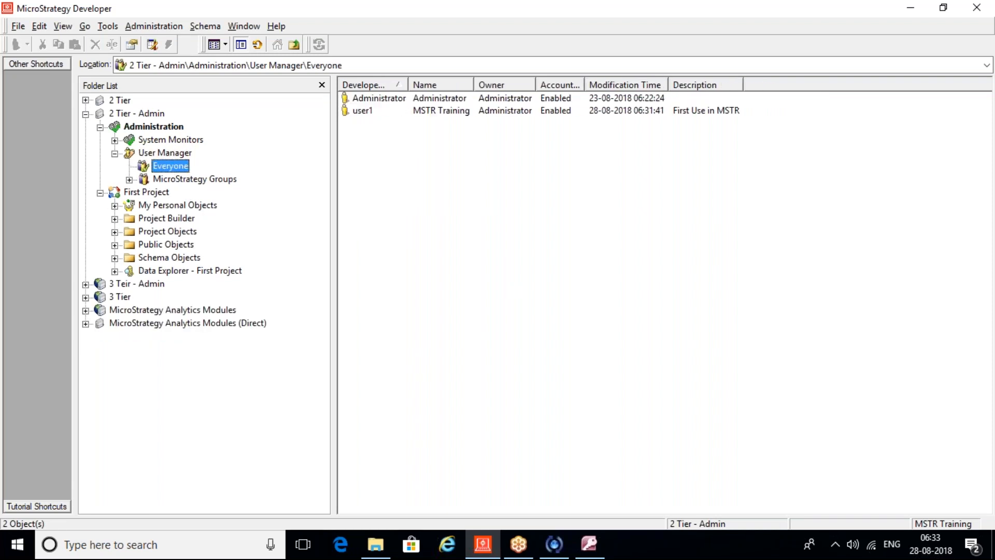
left_click(367, 114)
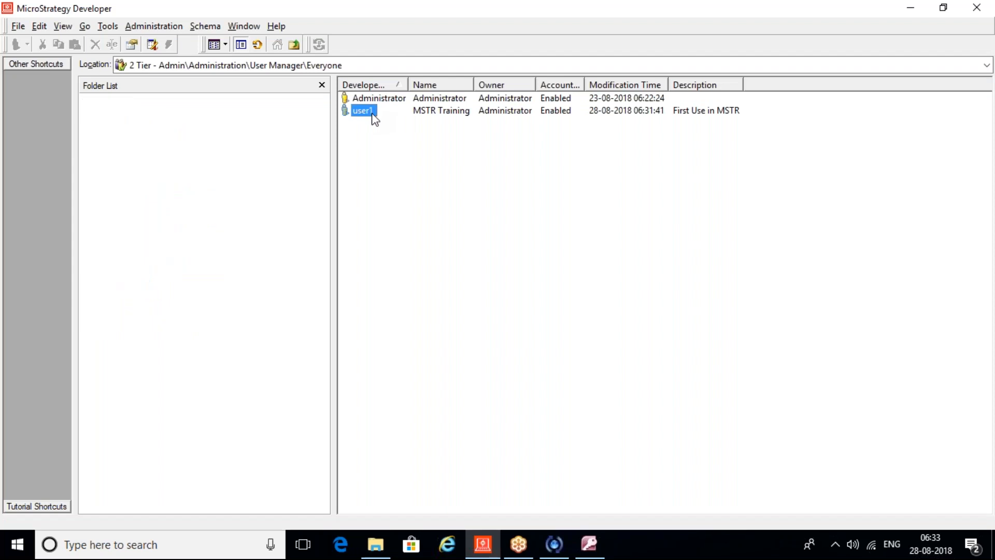
right_click(371, 113)
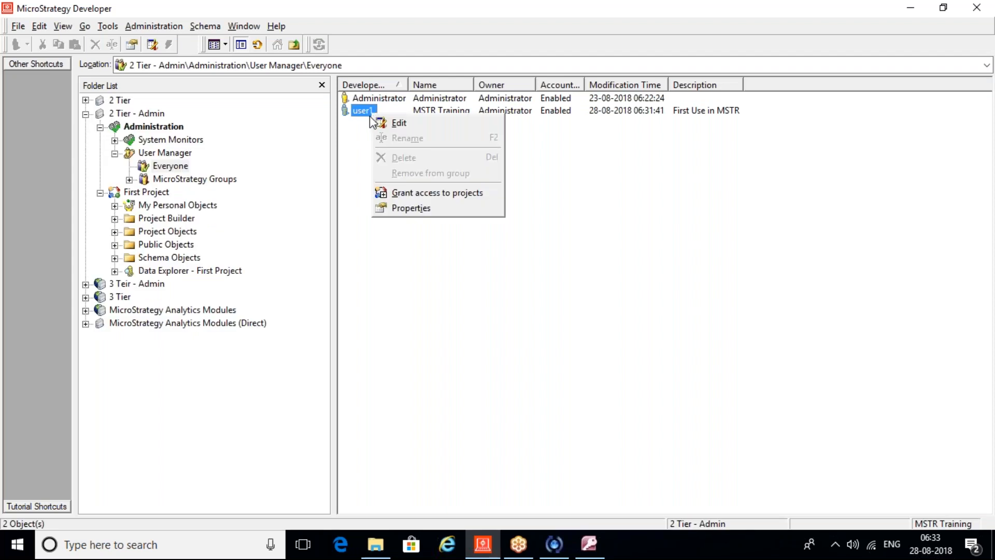
left_click(364, 158)
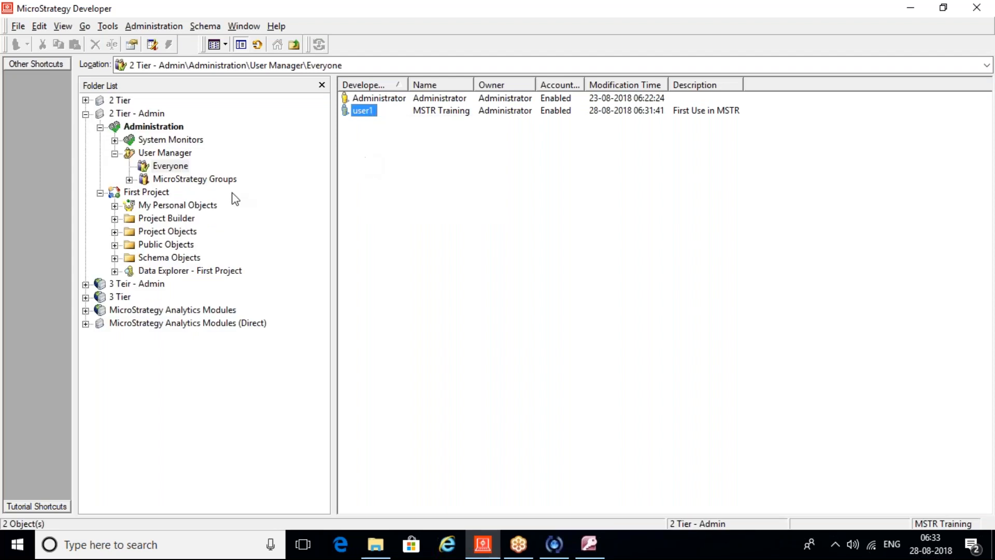
Step: Try opening MicroStrategy Groups, dismiss the access error, and select 2 Tier - Admin
left_click(158, 193)
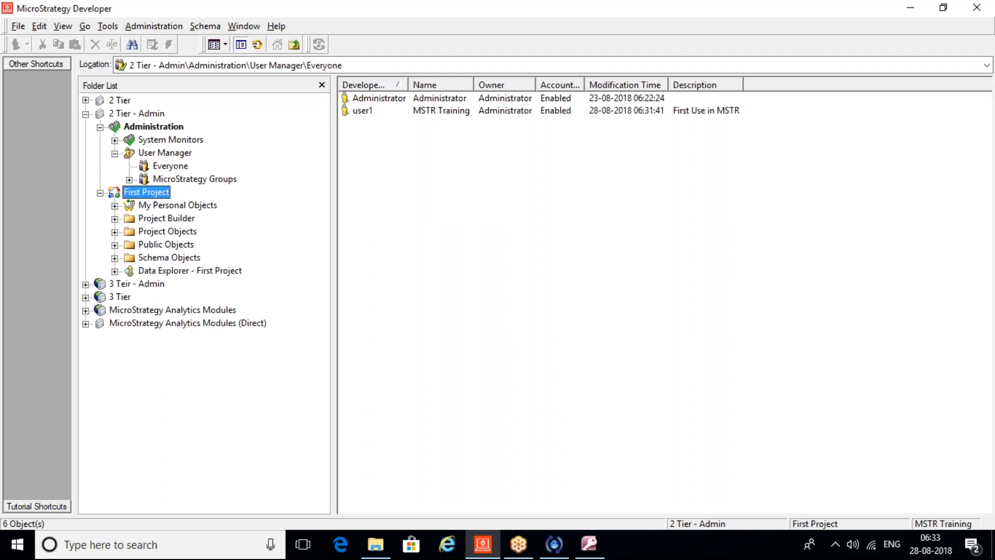
left_click(182, 180)
left_click(614, 319)
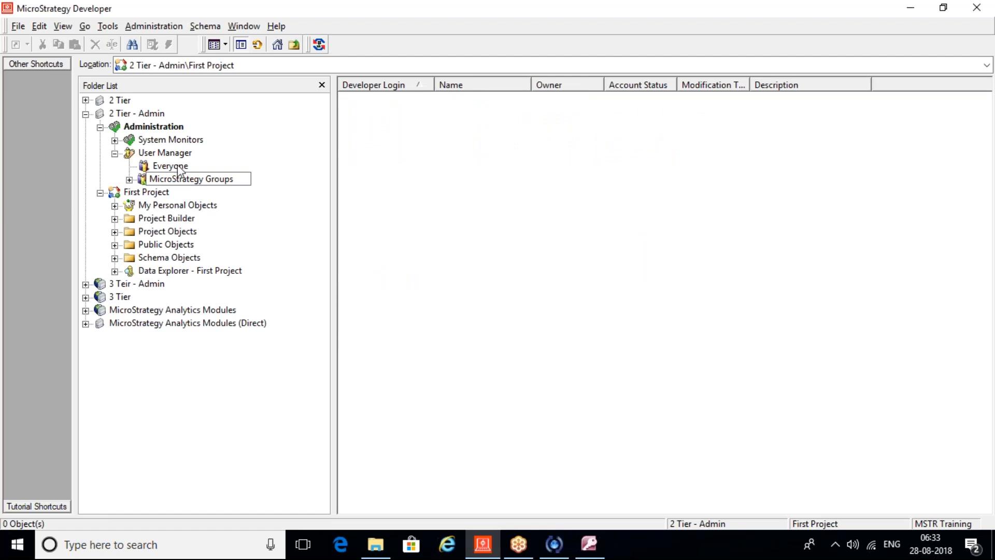
left_click(139, 112)
Step: Disconnect 2 Tier - Admin and log back in as administrator
right_click(139, 113)
left_click(162, 117)
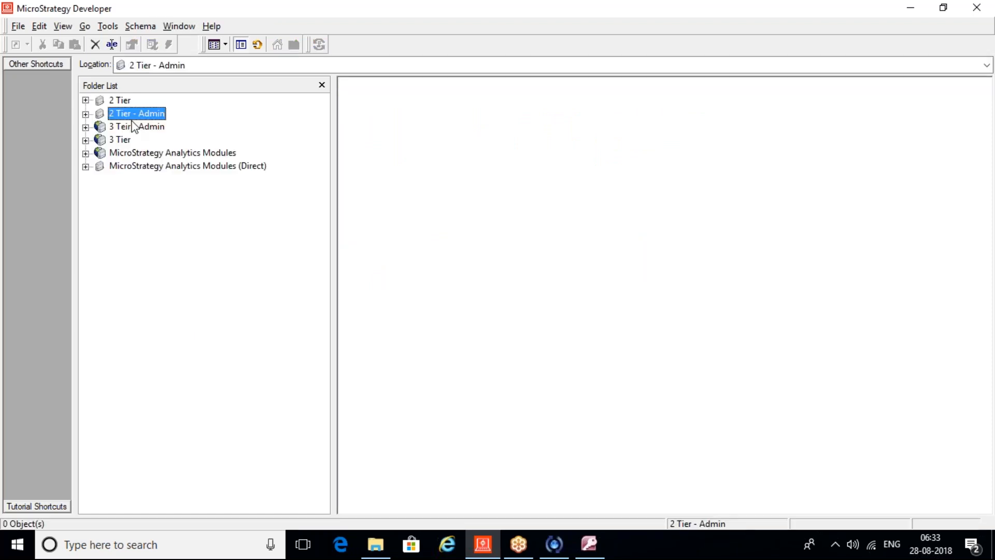
double_click(558, 251)
type("admini")
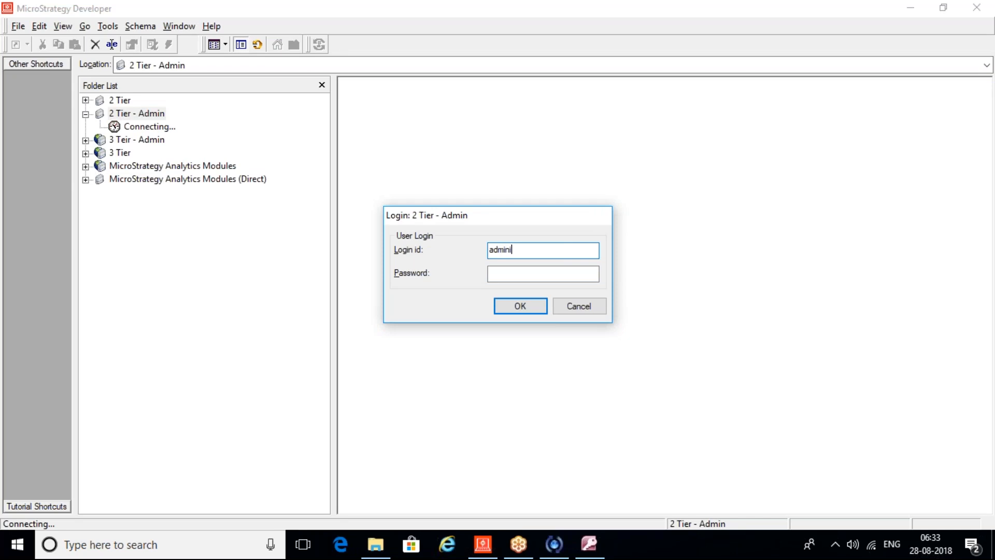
type("strator")
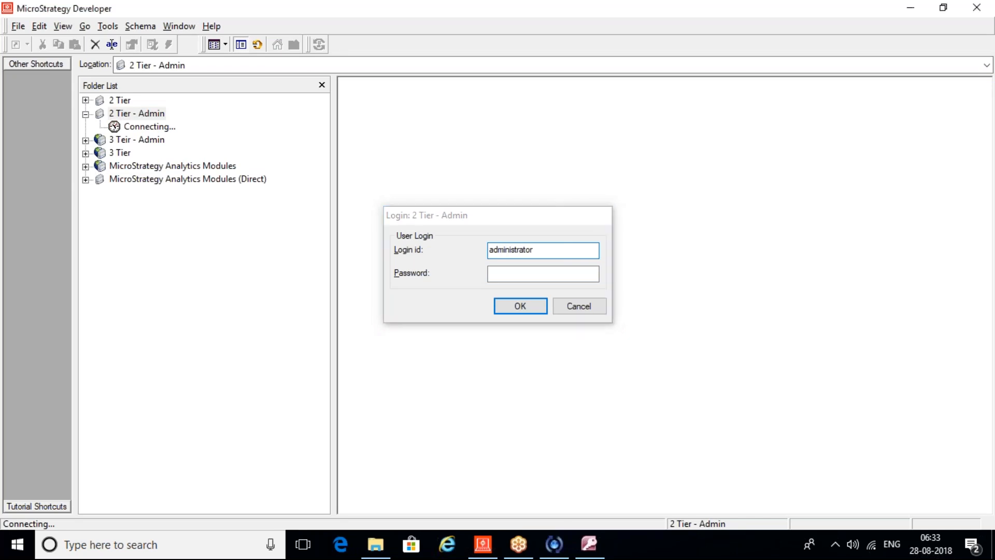
key("Return")
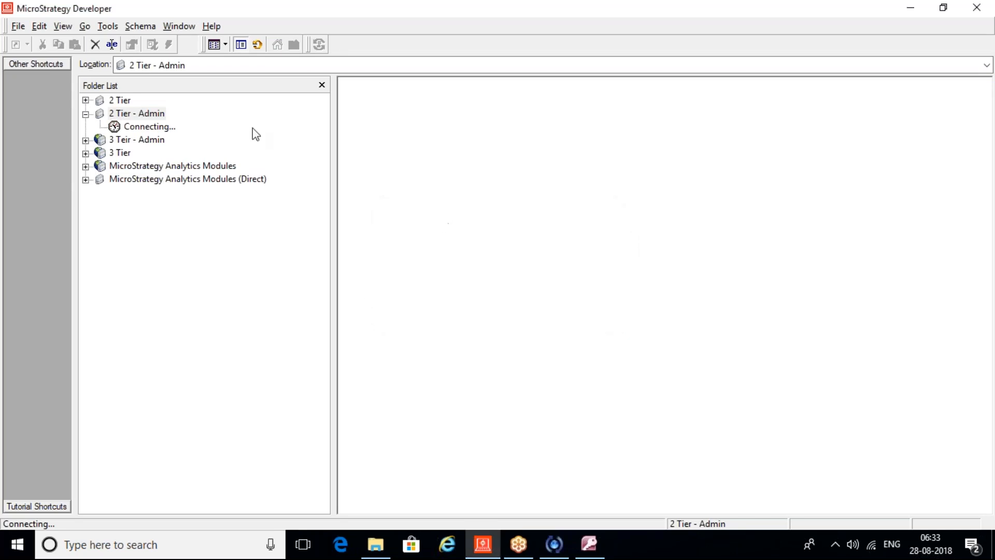
Step: Duplicate user1 from Administration > User Manager > Everyone and open the copy's settings
double_click(151, 130)
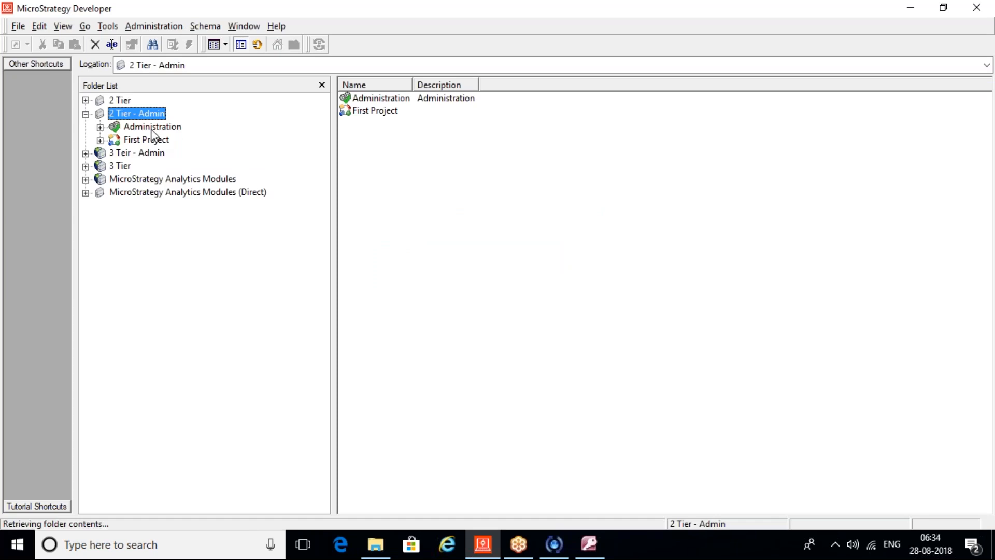
double_click(161, 180)
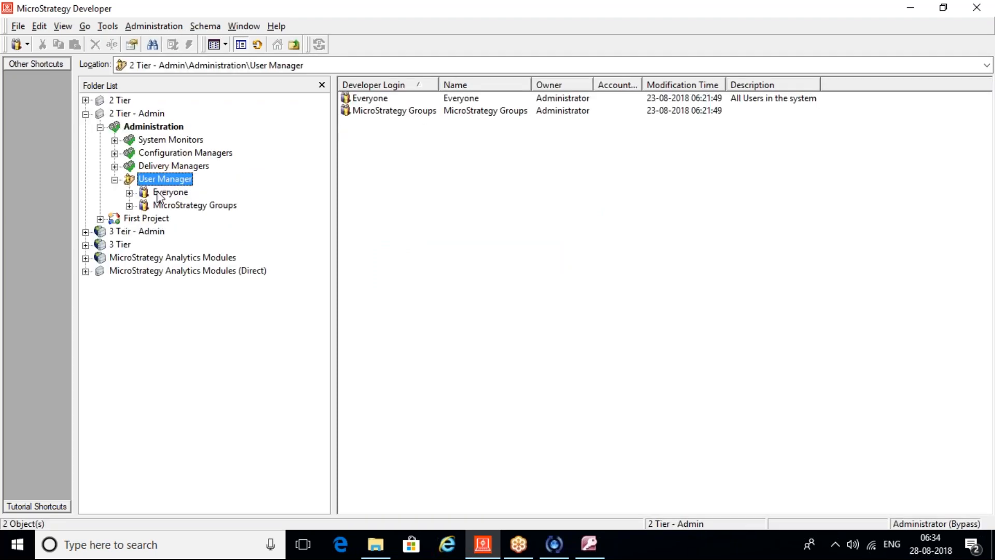
left_click(158, 193)
key("Tab")
right_click(361, 111)
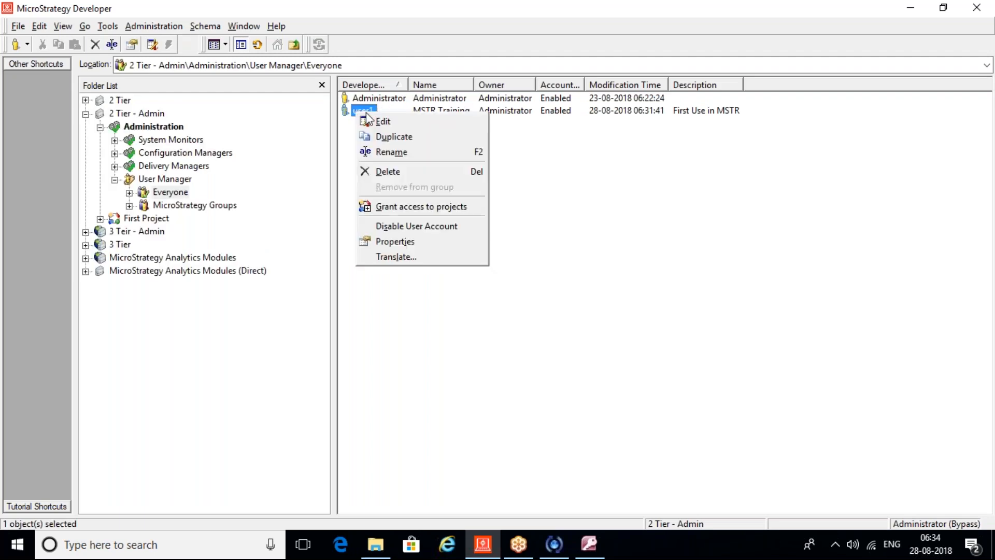
left_click(383, 137)
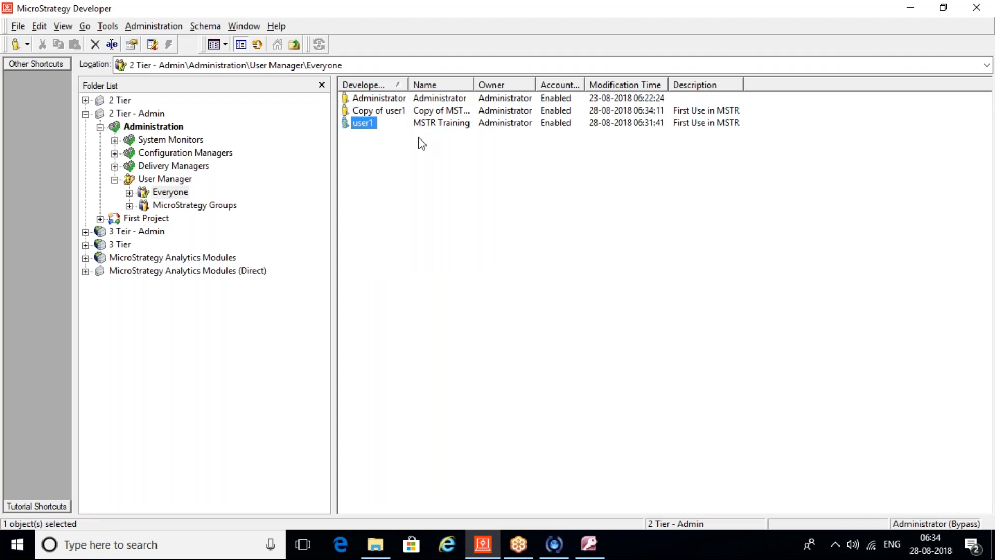
left_click(381, 112)
double_click(380, 111)
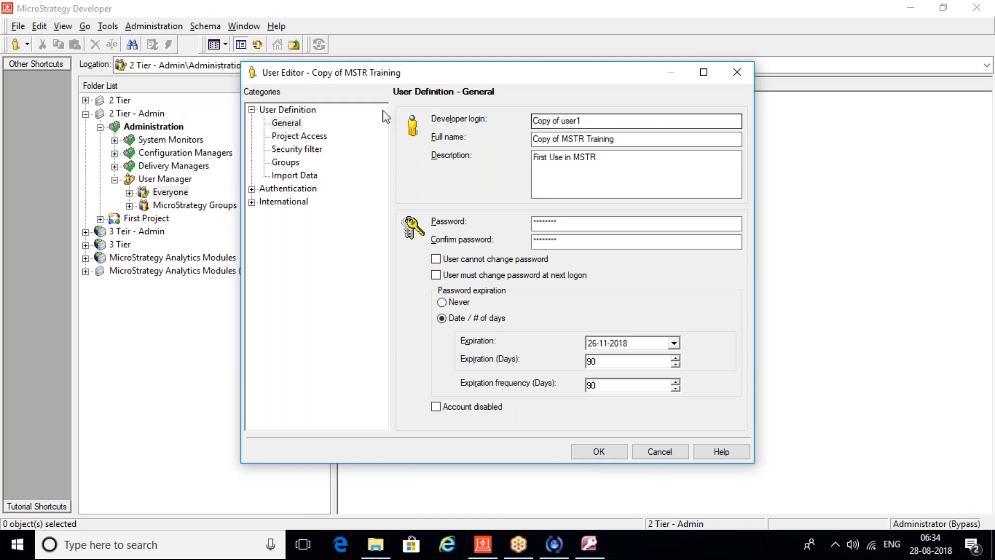
left_click(316, 137)
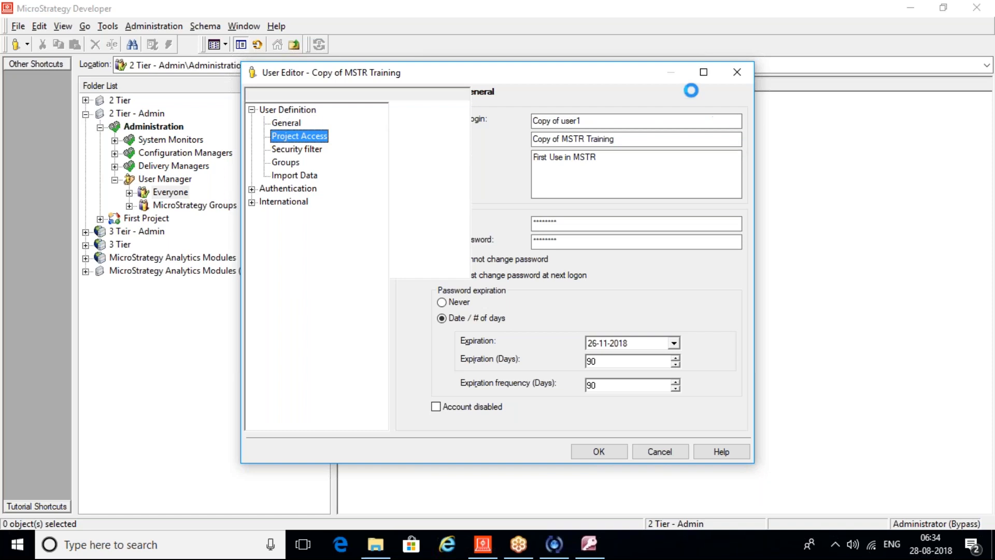
left_click(704, 72)
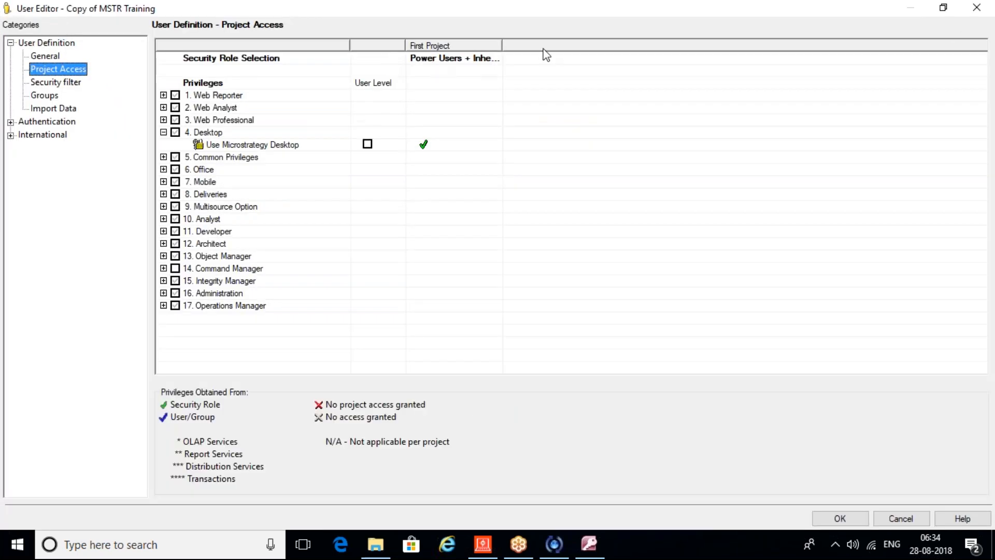
left_click(976, 8)
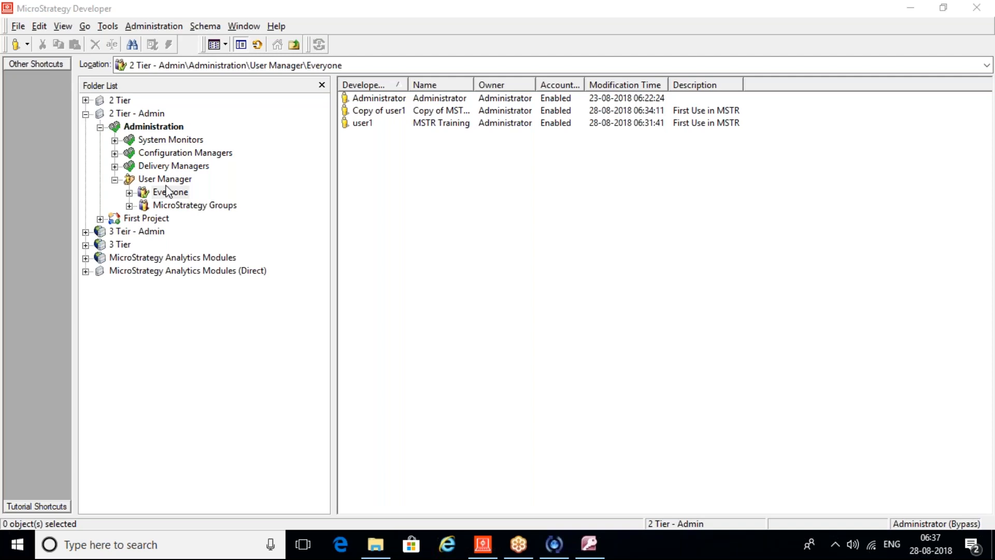
Step: Expand MicroStrategy Groups to list subgroups like LDAP Users and Warehouse Users
left_click(129, 206)
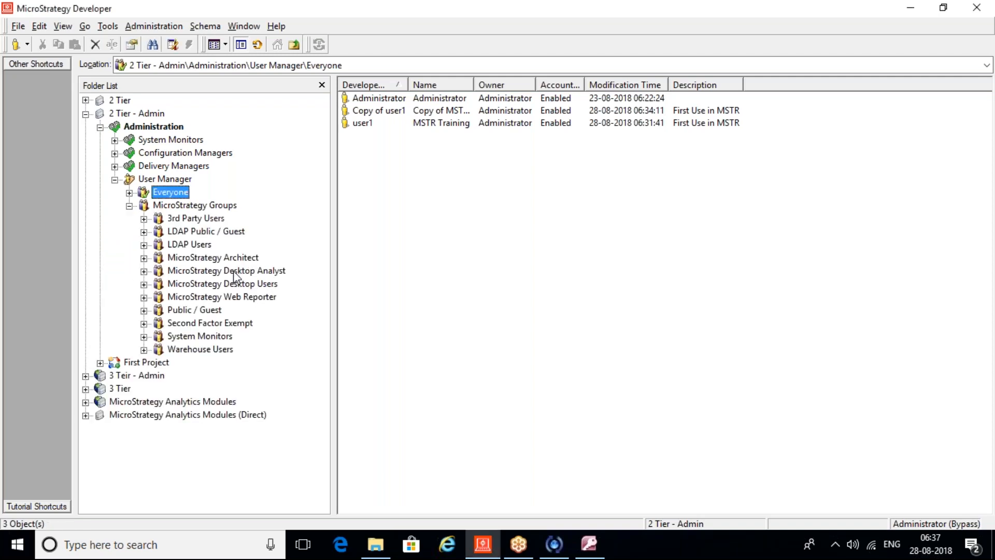